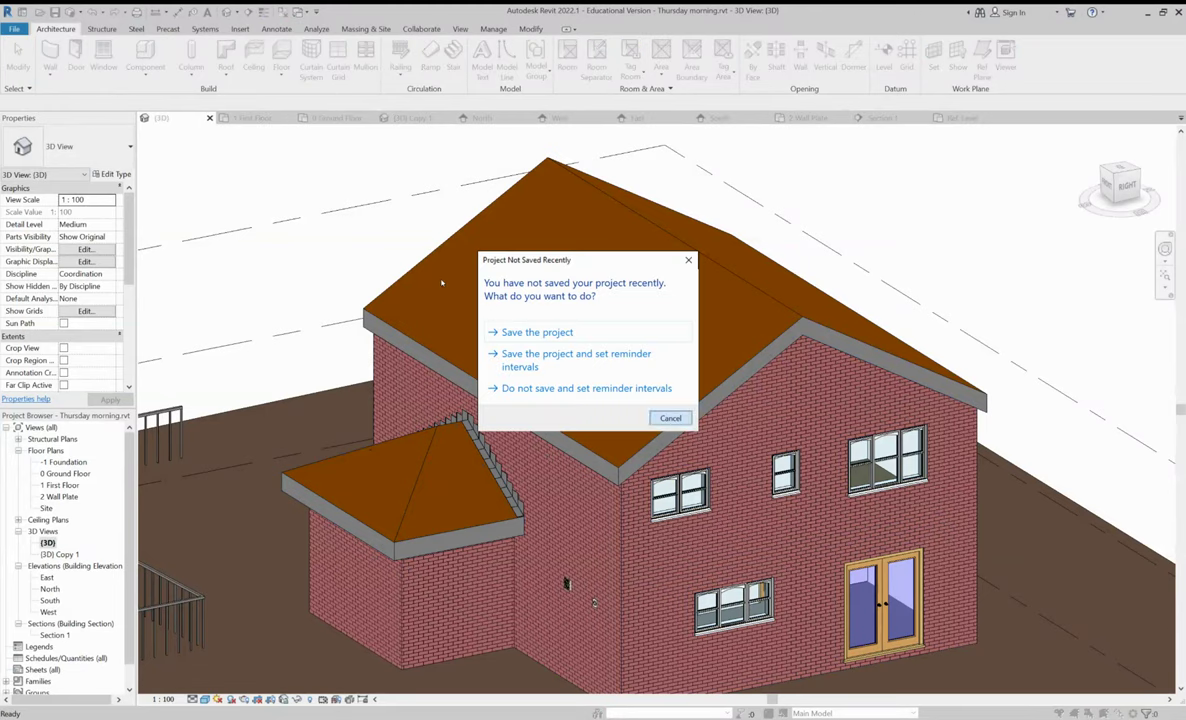
Dismiss the 'Project Not Saved Recently' reminder
key("Escape")
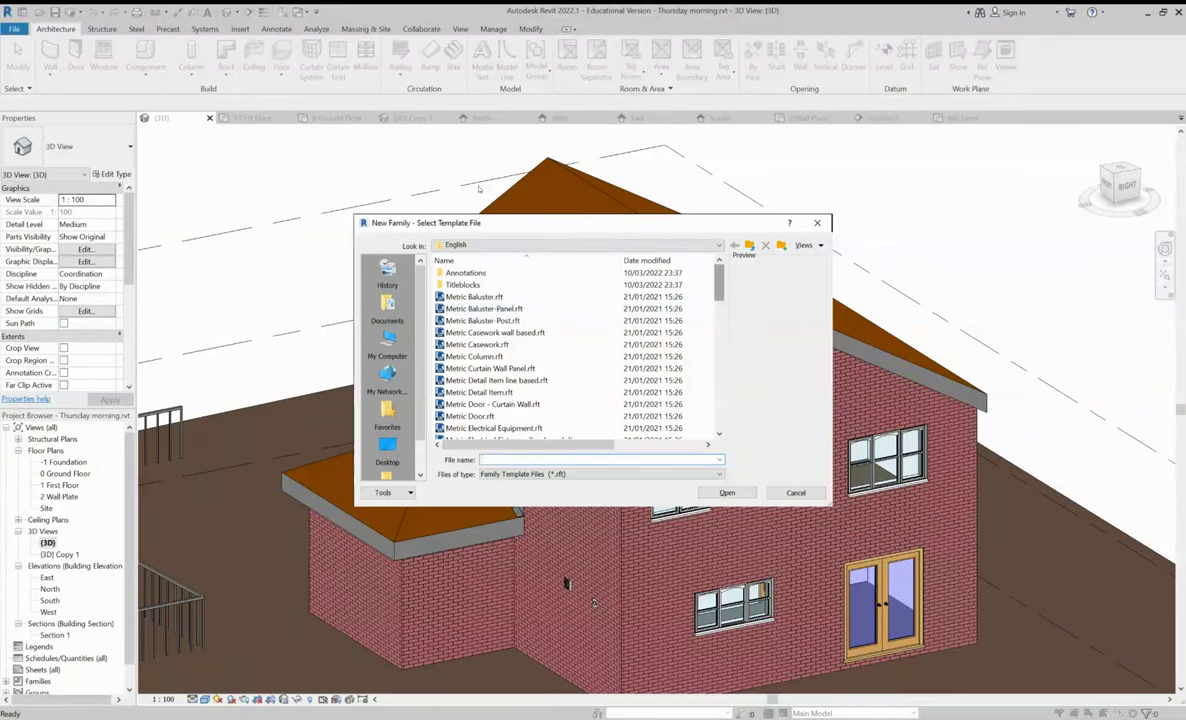
Create a new family from the Metric Profile-Hosted.rft template
scroll(575, 350, "down", 1)
scroll(575, 350, "down", 1)
scroll(575, 350, "down", 1)
scroll(575, 350, "down", 1)
scroll(480, 208, "down", 1)
scroll(480, 214, "down", 1)
scroll(481, 220, "down", 1)
scroll(481, 226, "down", 1)
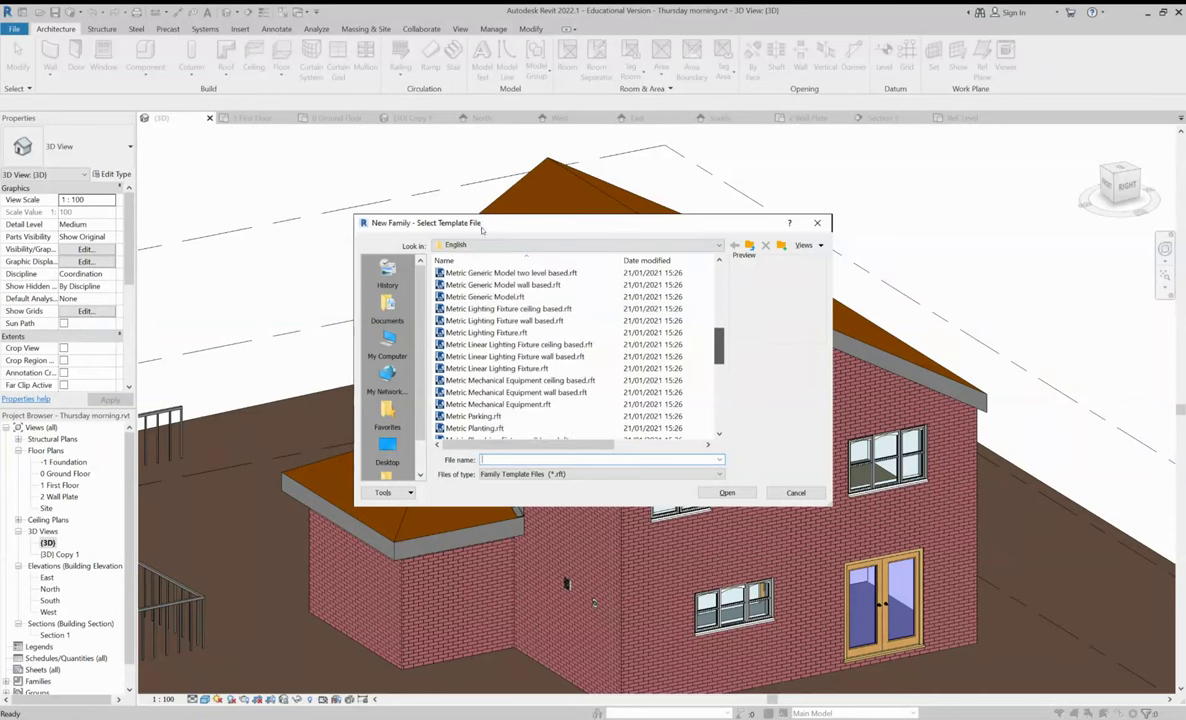
scroll(478, 233, "down", 1)
scroll(472, 239, "down", 1)
scroll(466, 245, "down", 1)
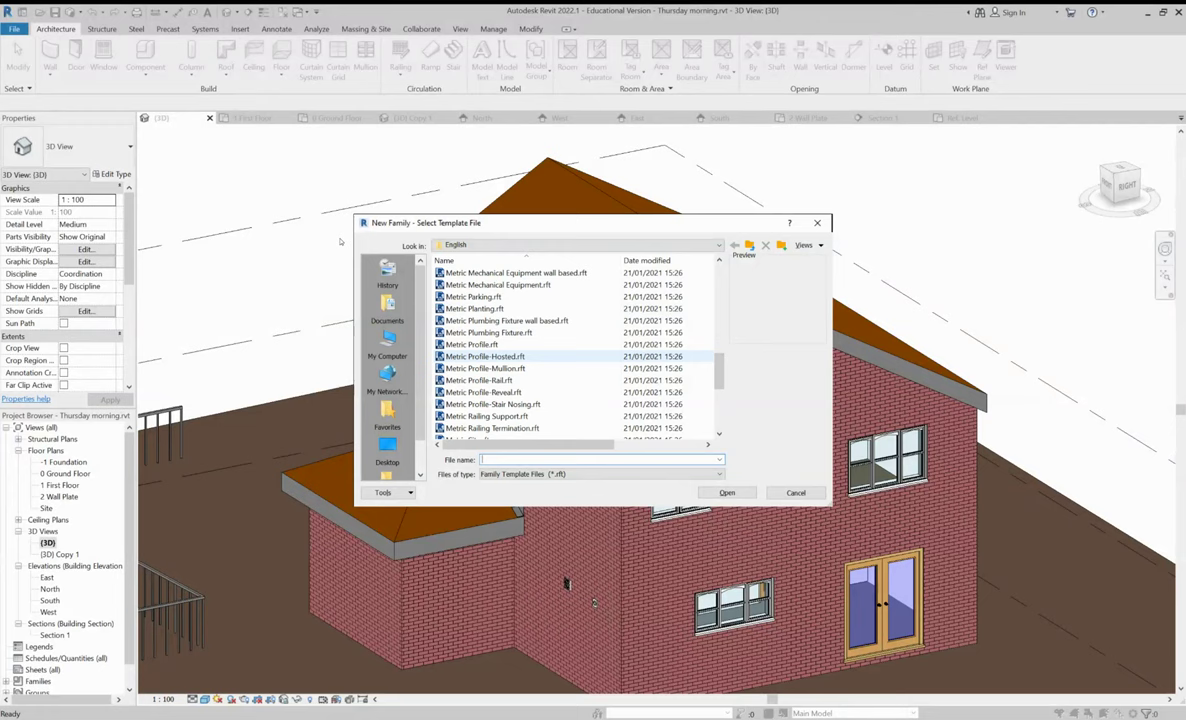
left_click(485, 356)
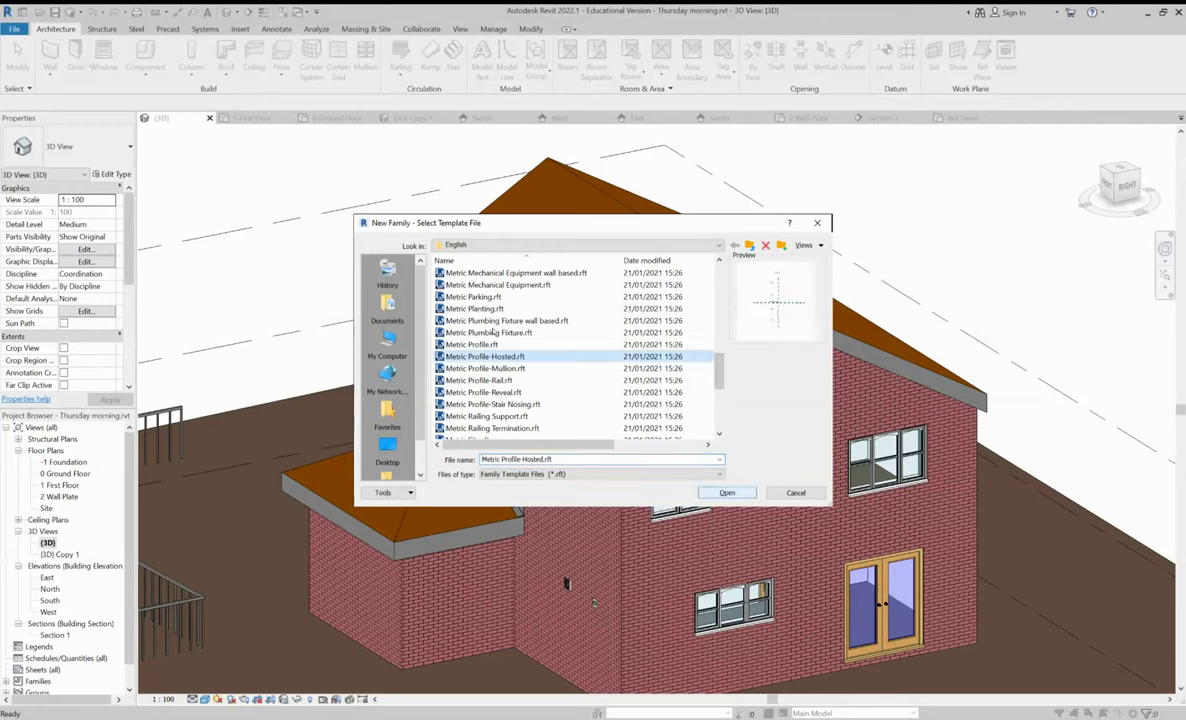
key("Return")
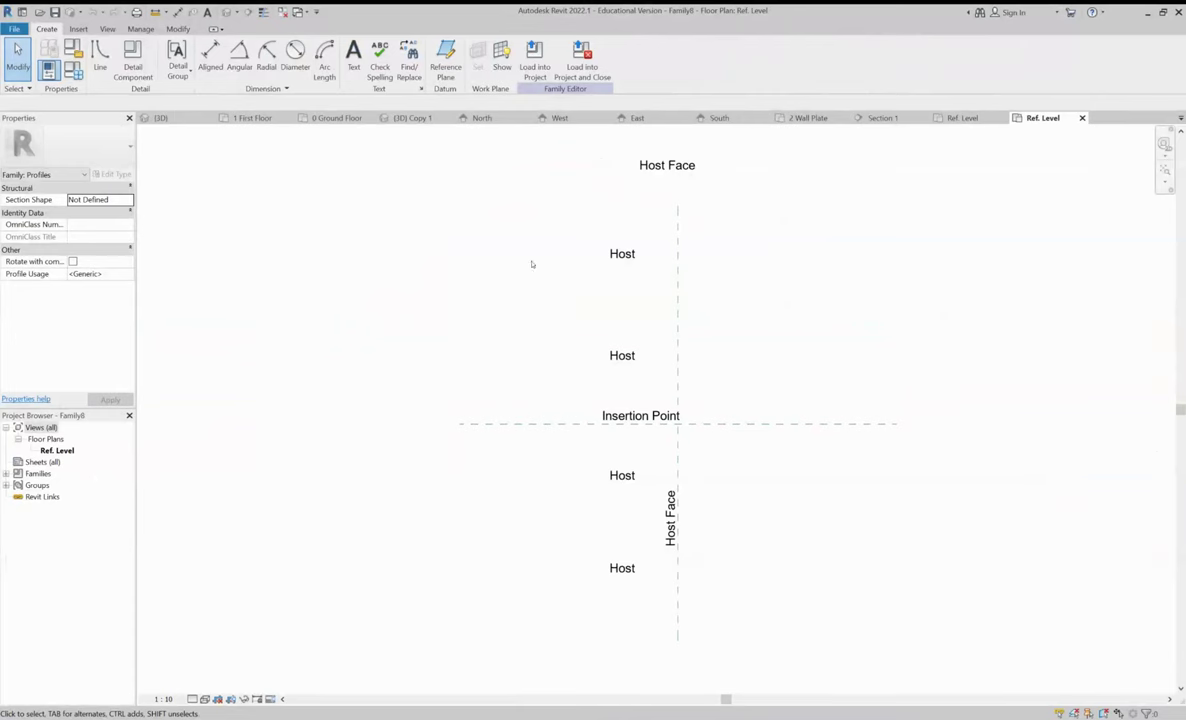
Sketch two chained sloping lines, the first 350 long, meeting at an inverted-V apex
scroll(505, 265, "up", 1)
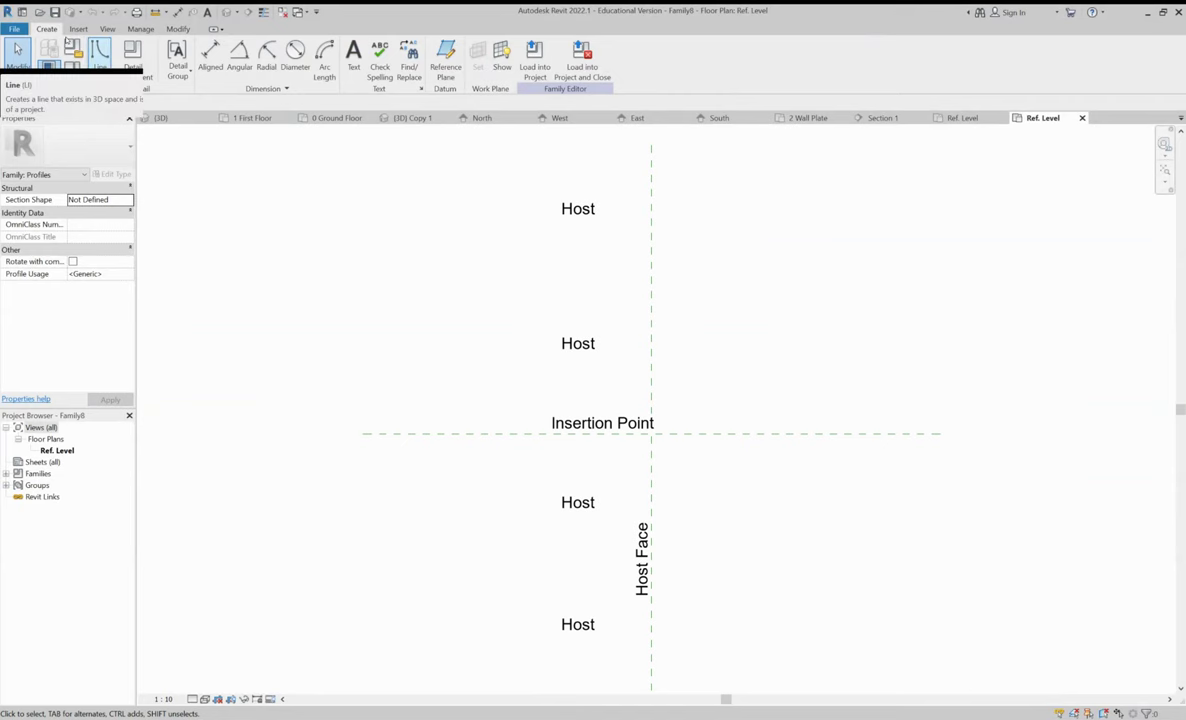
left_click(99, 57)
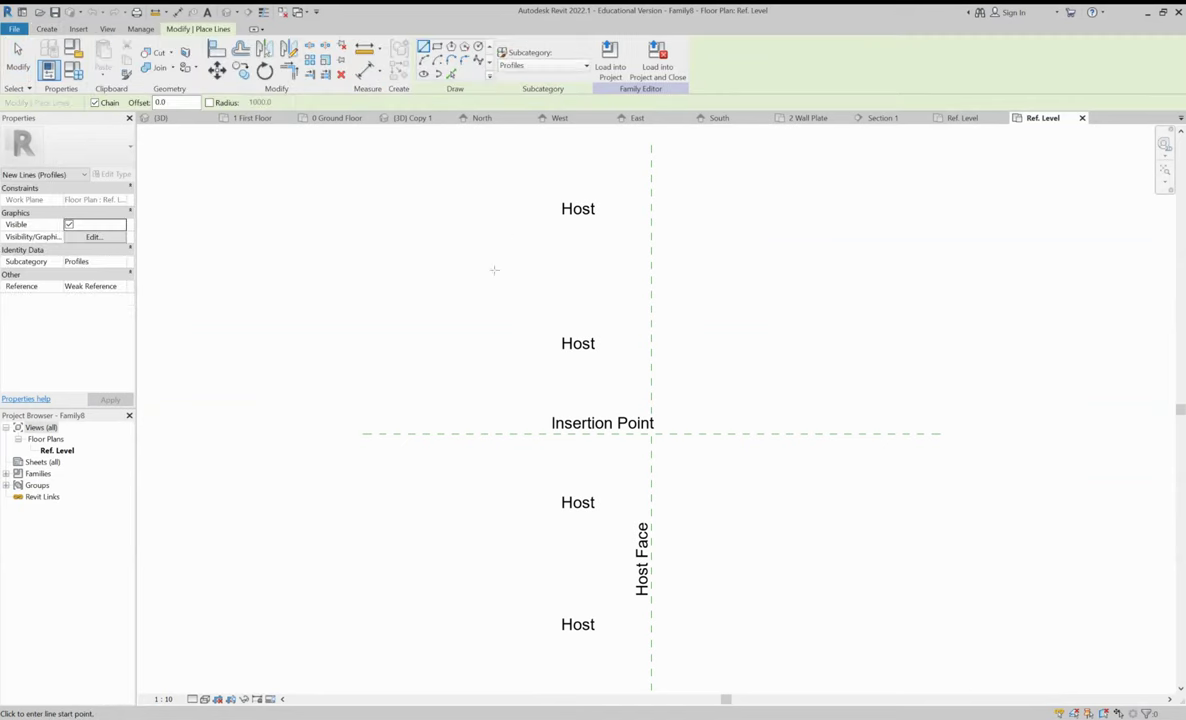
scroll(478, 267, "up", 2)
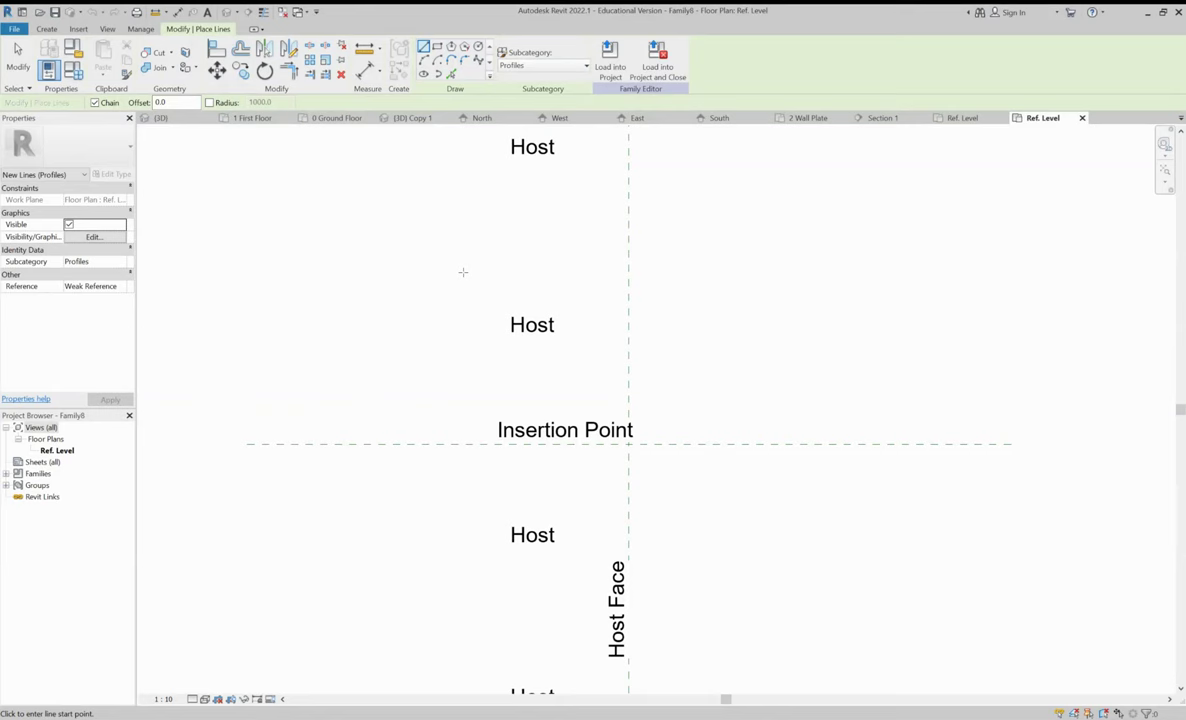
left_click(697, 408)
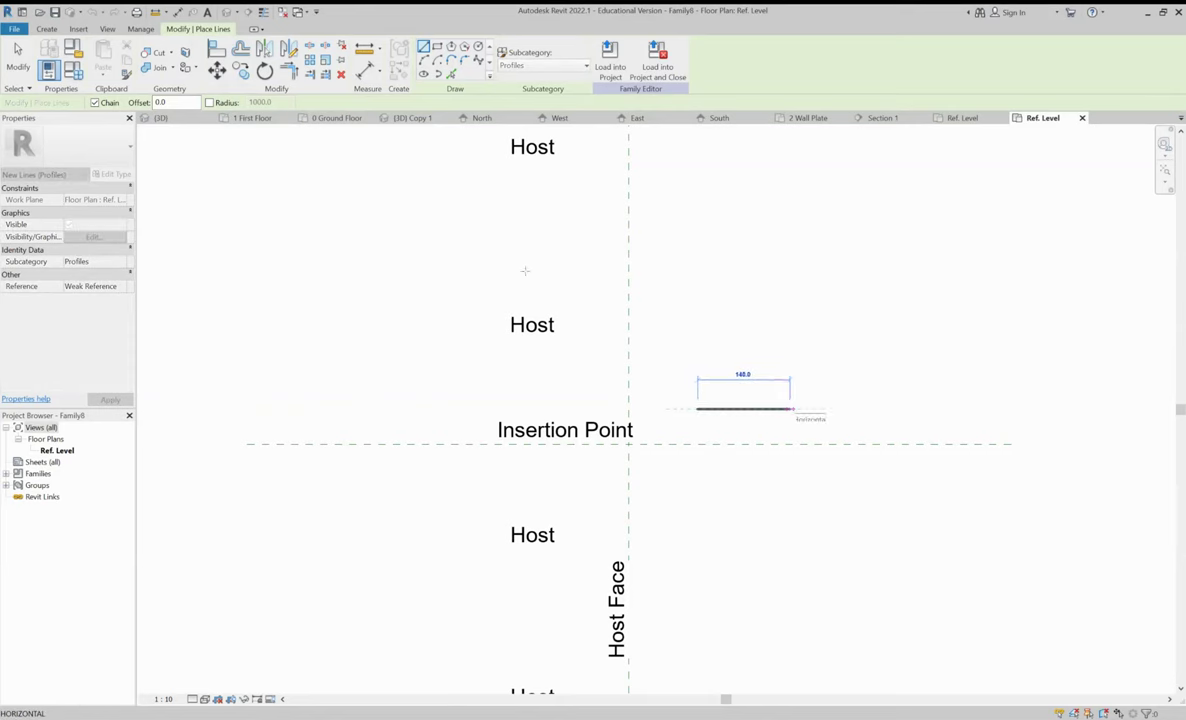
type("350")
key("Return")
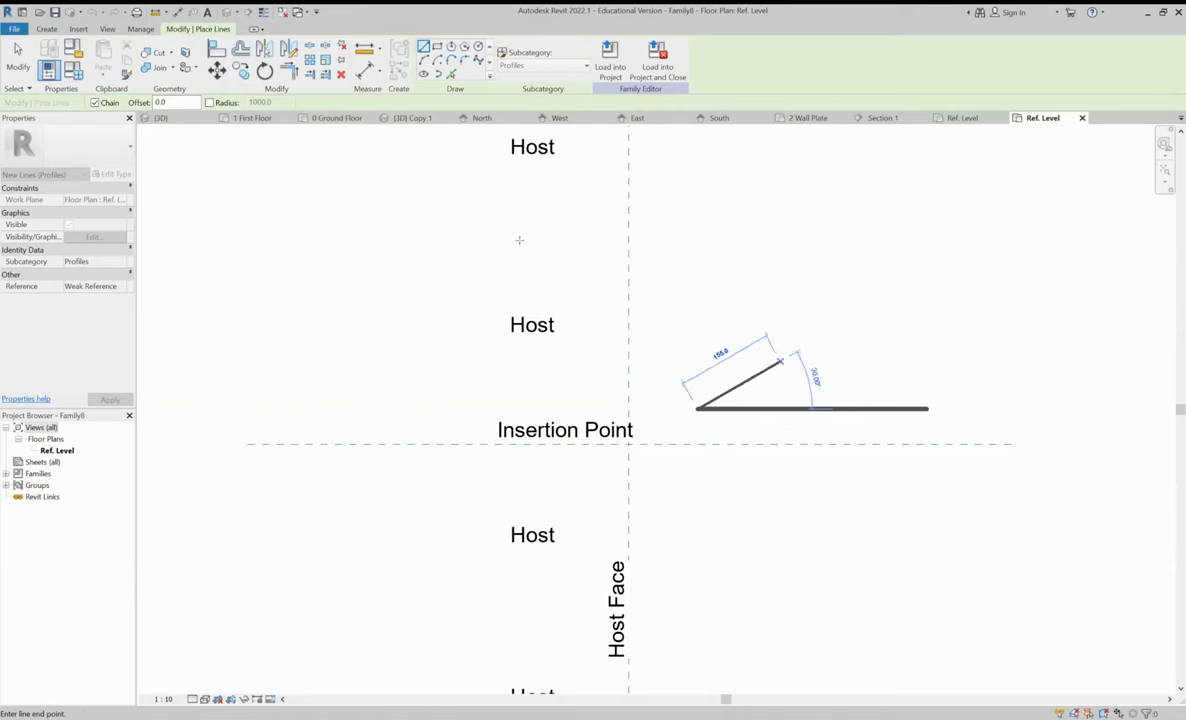
left_click(780, 362)
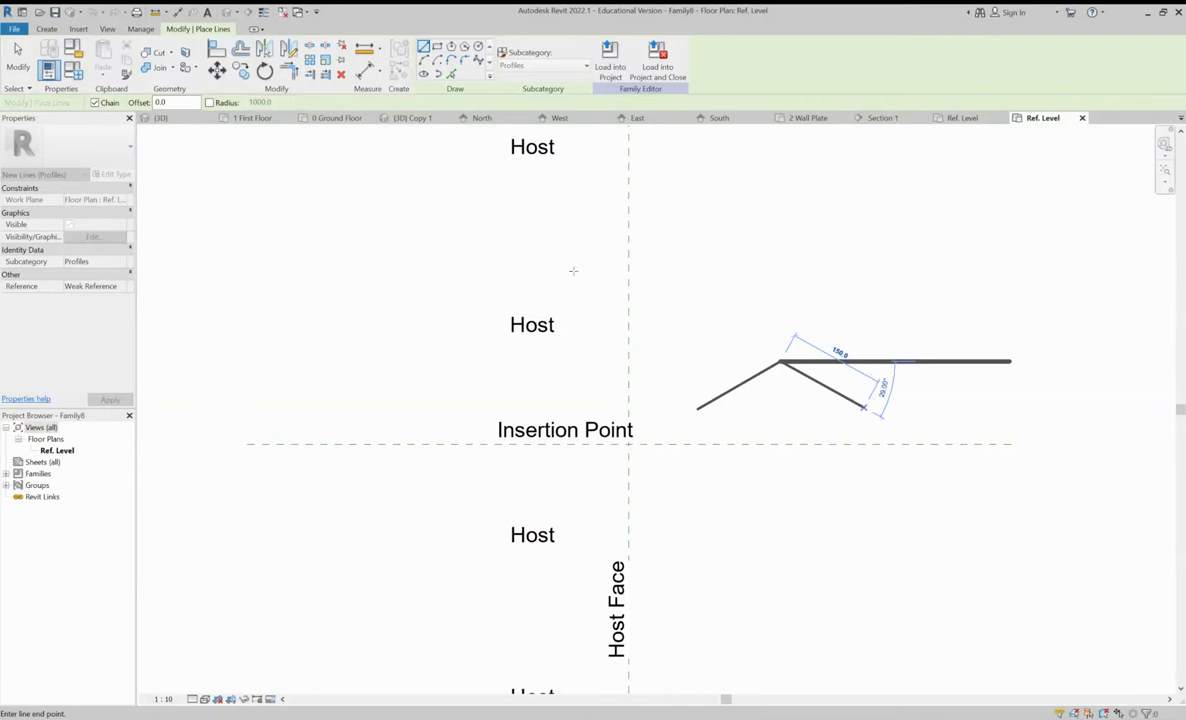
key("Return")
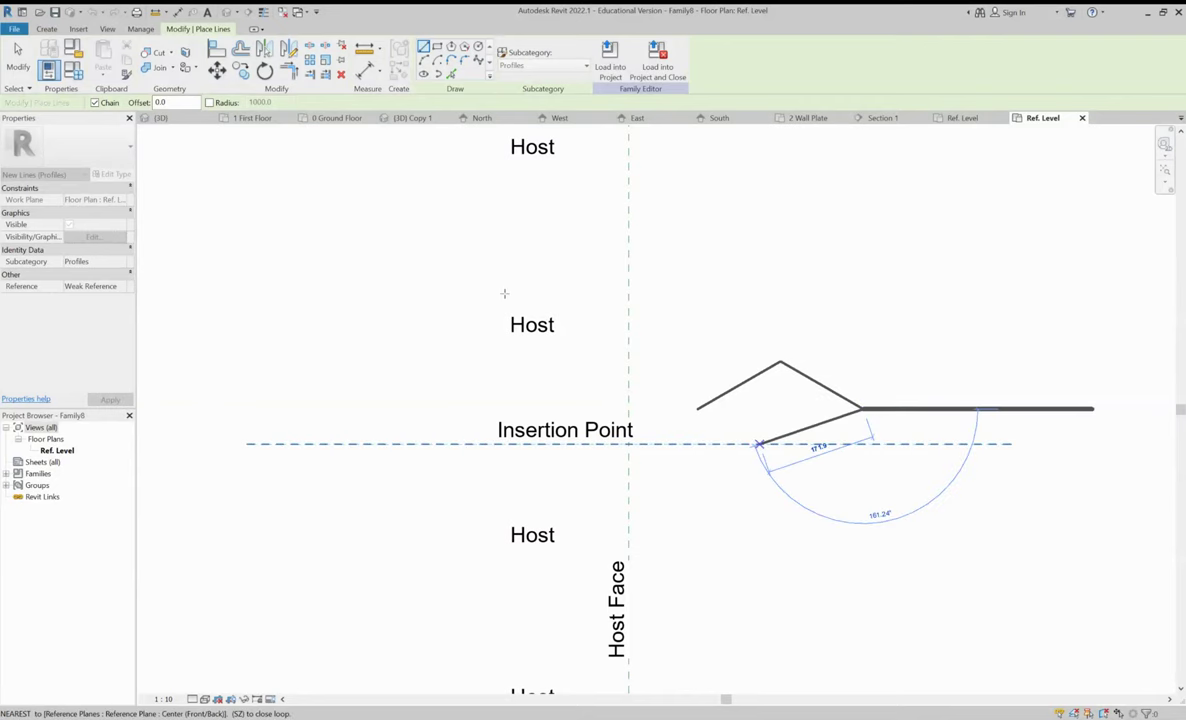
key("Escape")
key("Escape")
scroll(529, 273, "up", 2)
scroll(527, 275, "up", 2)
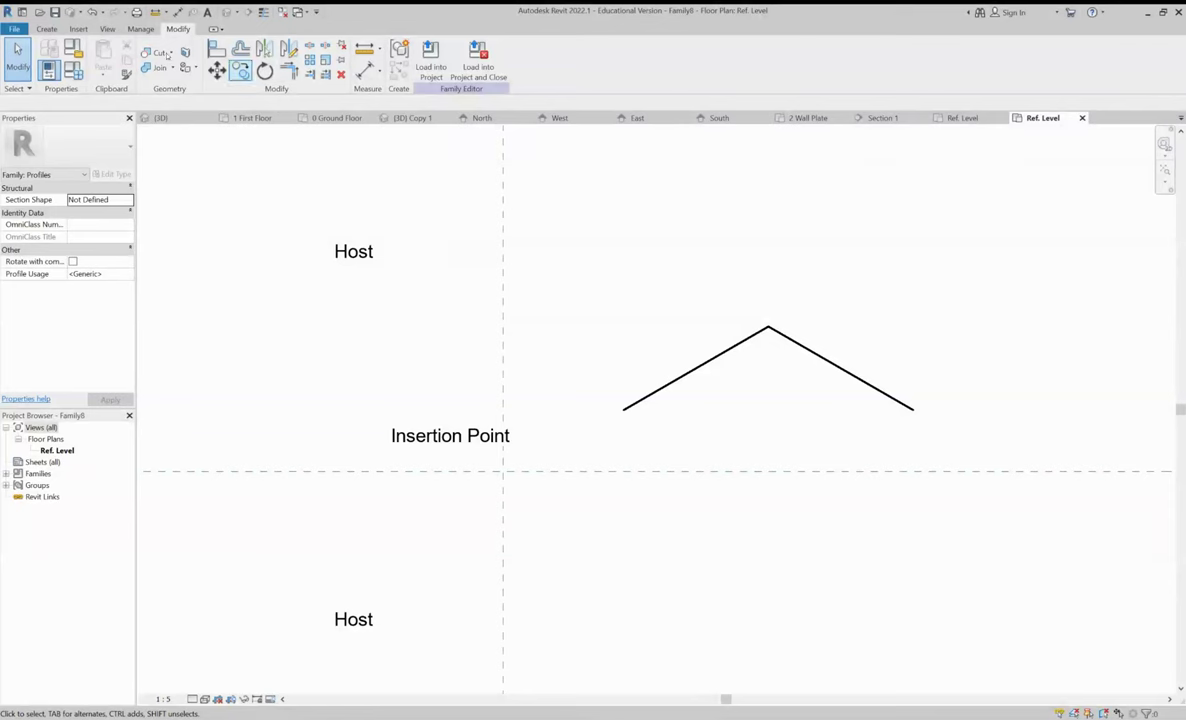
Offset copies of both sloping lines to form the parallel upper edge
left_click(240, 48)
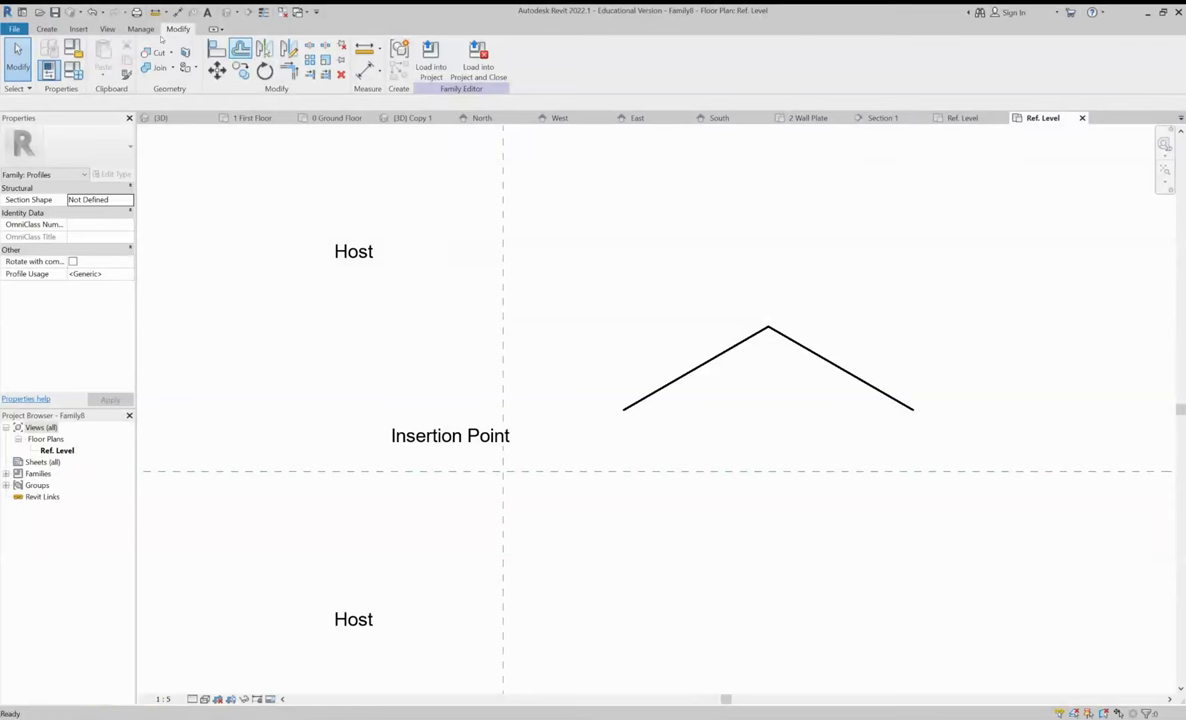
left_click(487, 234)
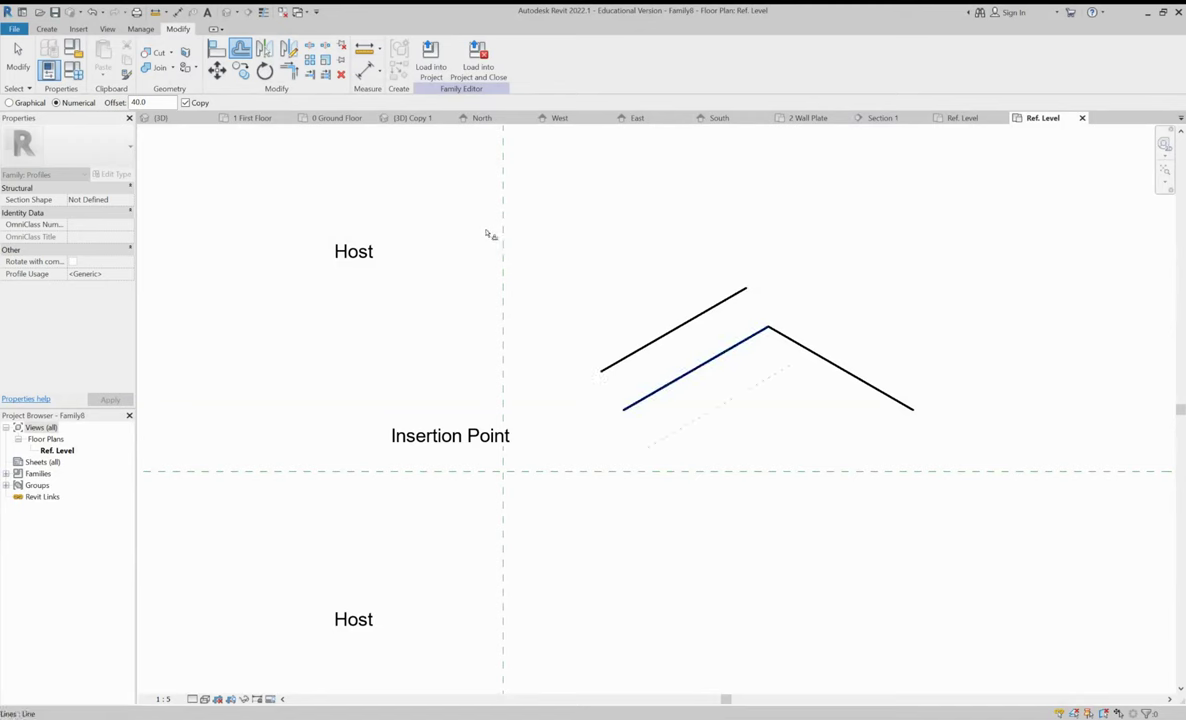
left_click(543, 236)
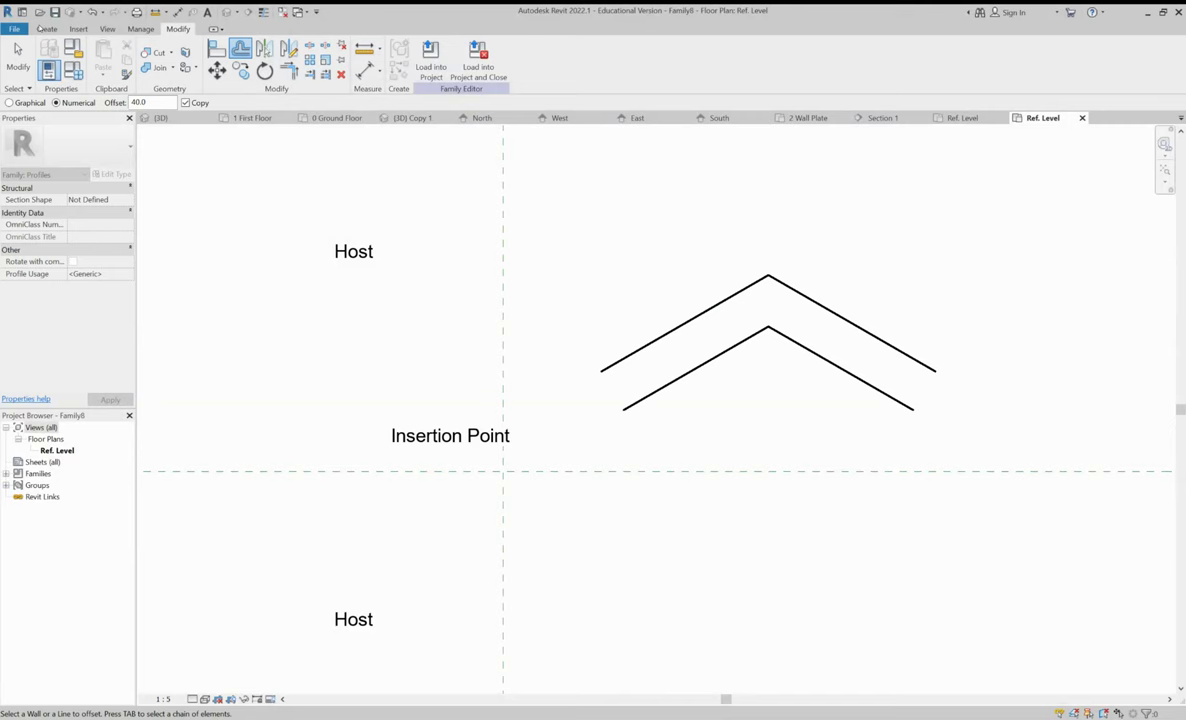
Draw short vertical end lines at the chevron's left and right ends
left_click(46, 29)
left_click(100, 58)
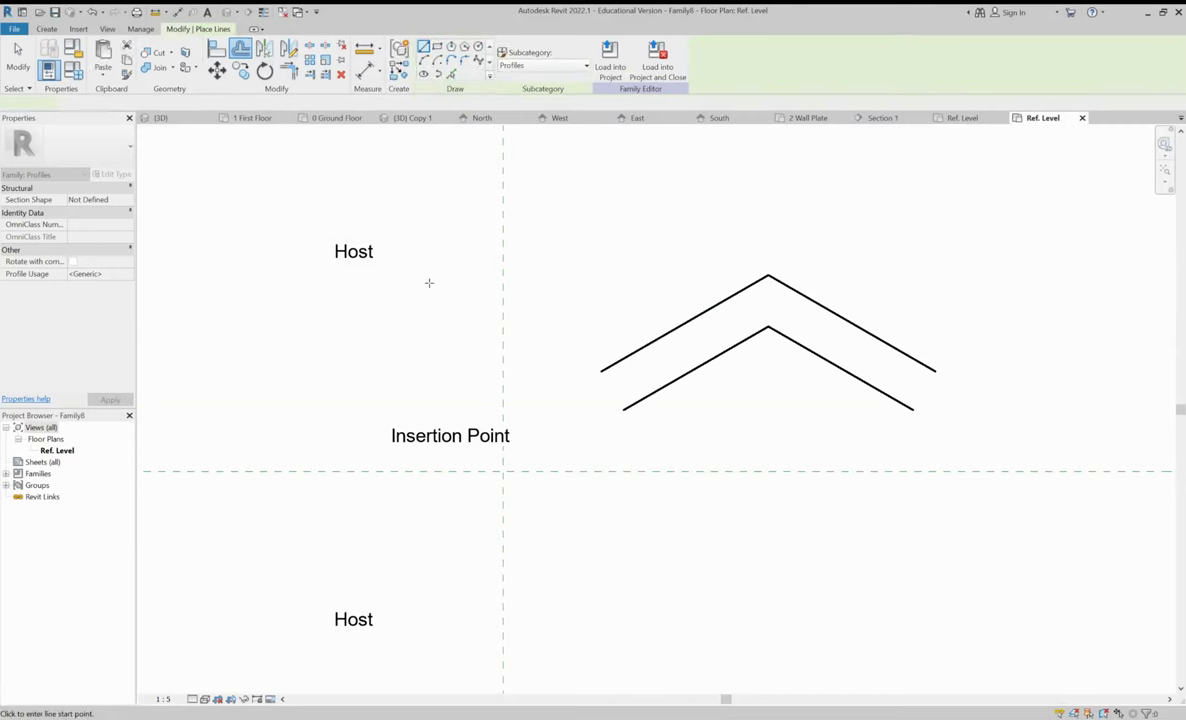
left_click(623, 409)
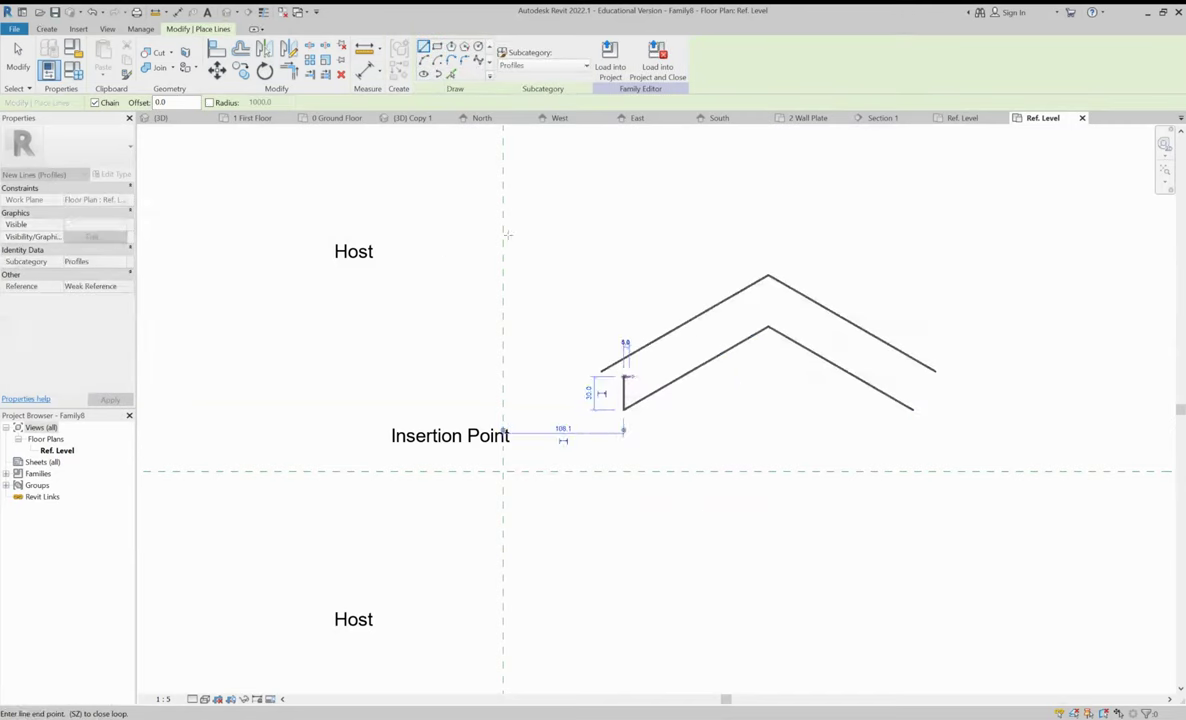
key("Escape")
key("Escape")
key("Escape")
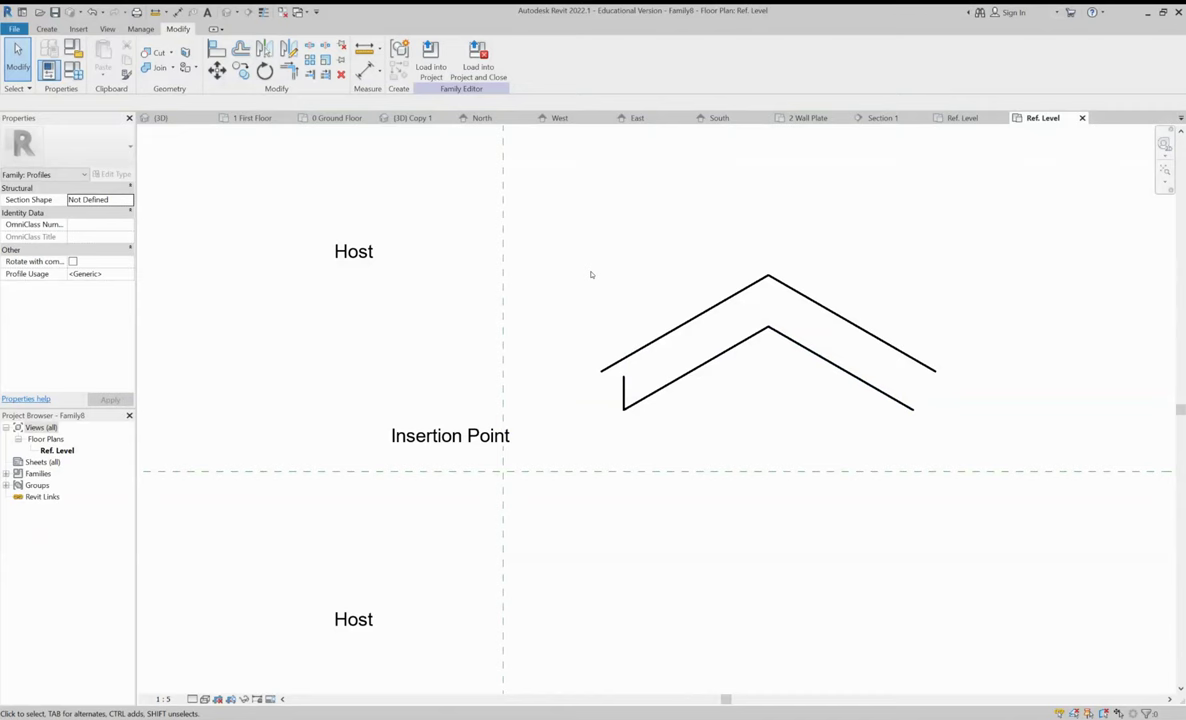
left_click(46, 28)
left_click(99, 62)
left_click(913, 408)
key("Escape")
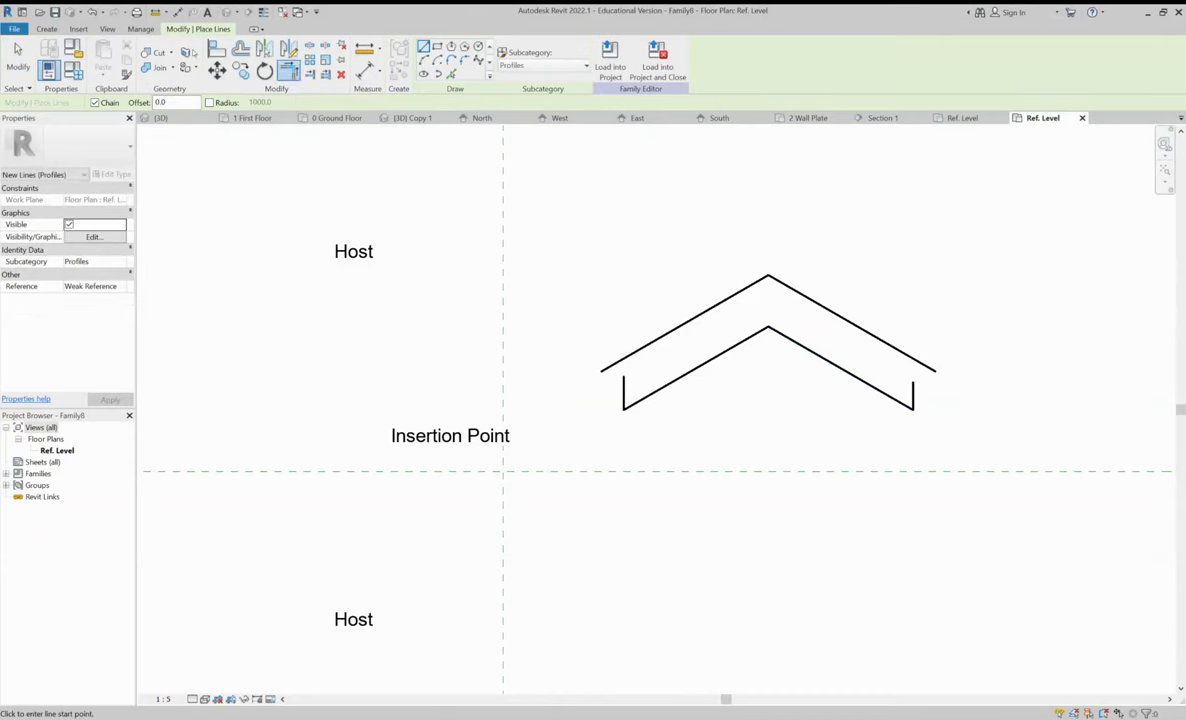
Trim the upper lines and vertical ends to corners at both sides
key("t")
key("r")
left_click(700, 314)
left_click(623, 395)
left_click(850, 322)
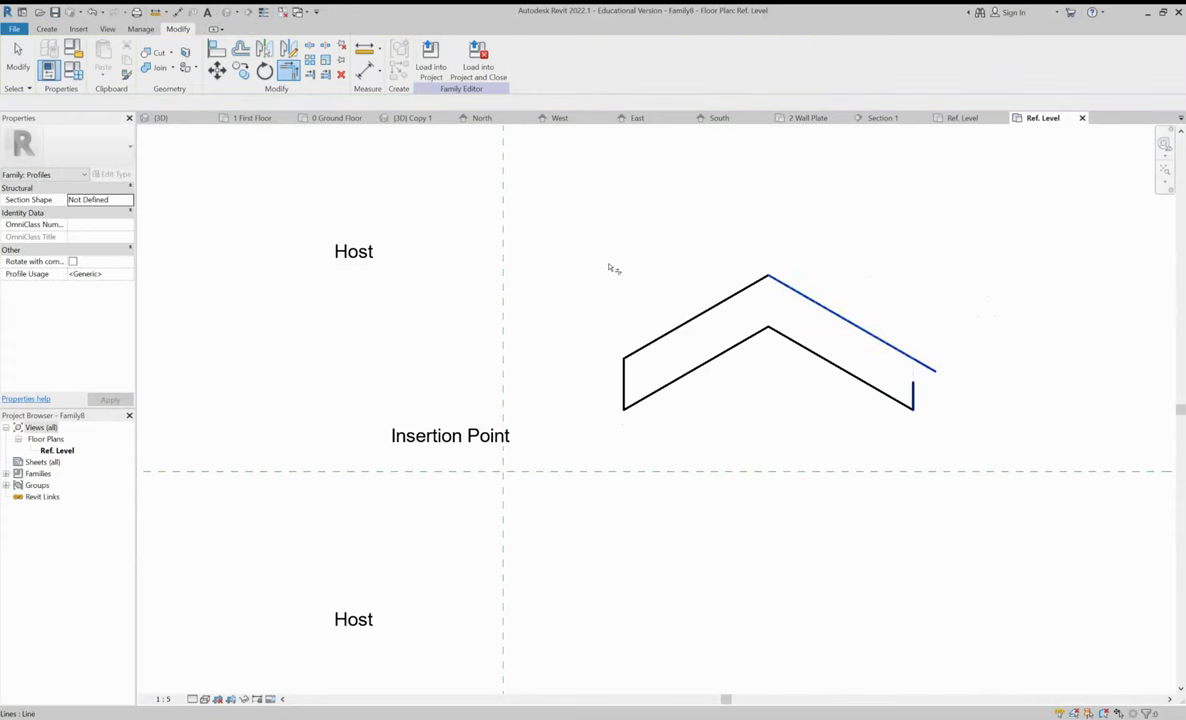
left_click(913, 395)
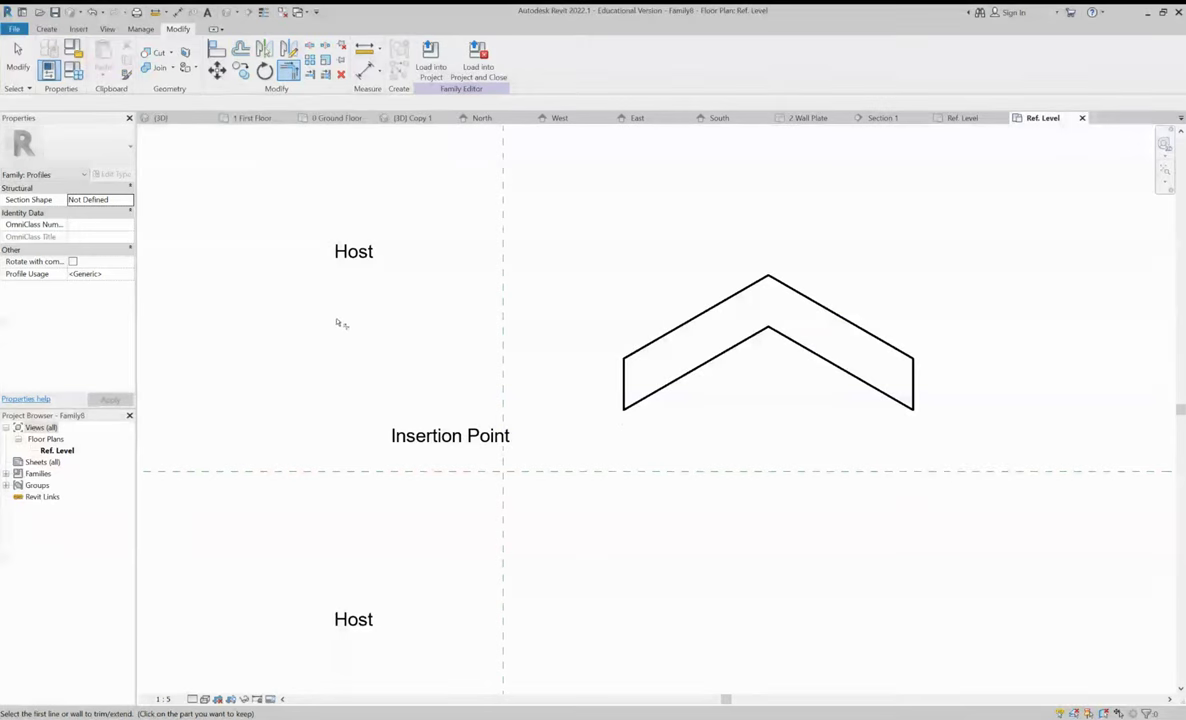
Move the whole chevron outline so its inner apex sits on the insertion point
key("m")
key("v")
left_click_drag(564, 212, 960, 510)
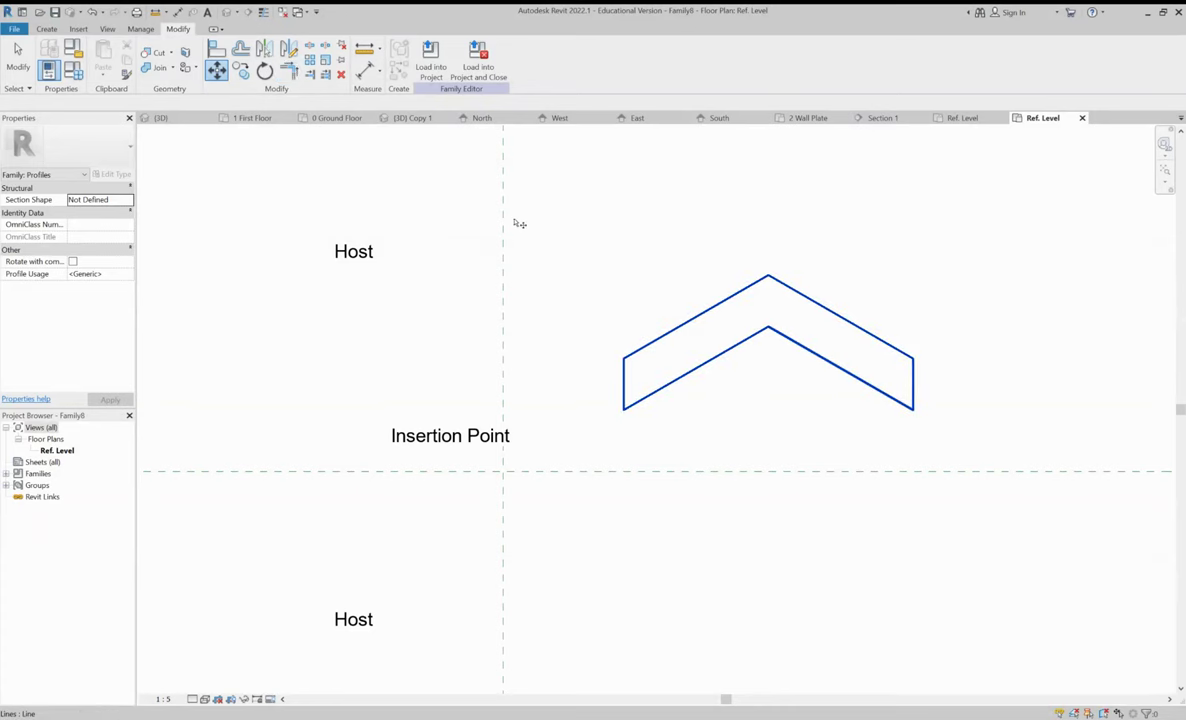
left_click(768, 327)
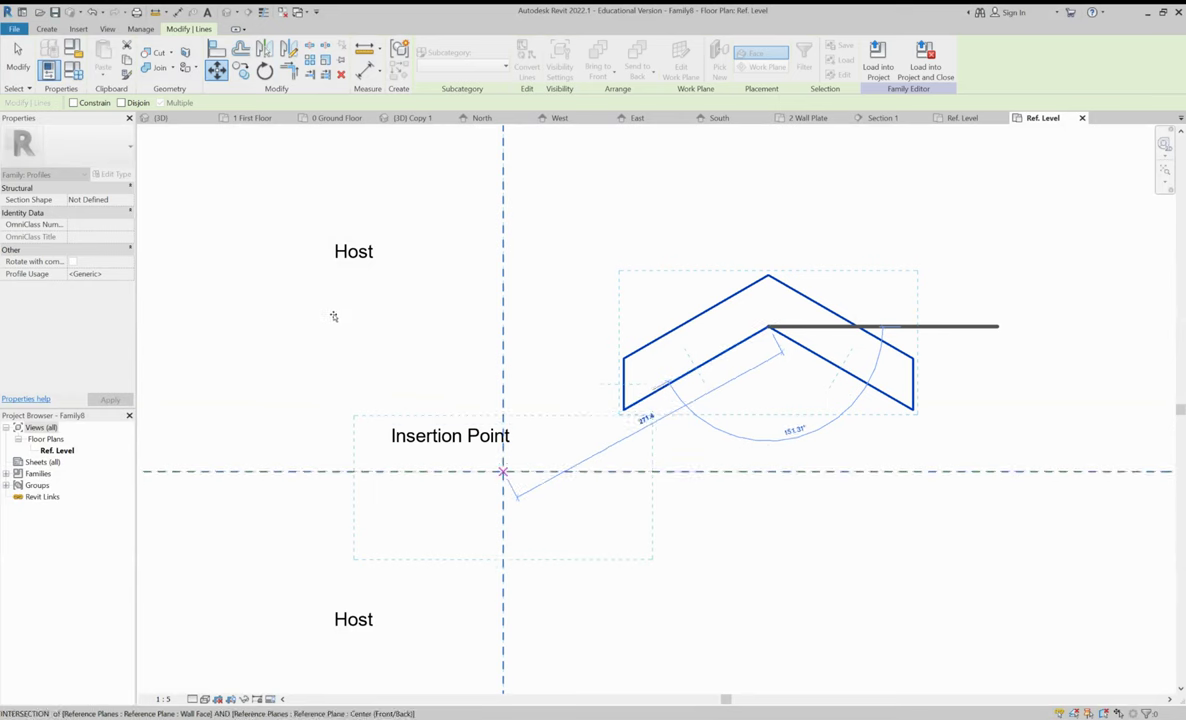
left_click(503, 471)
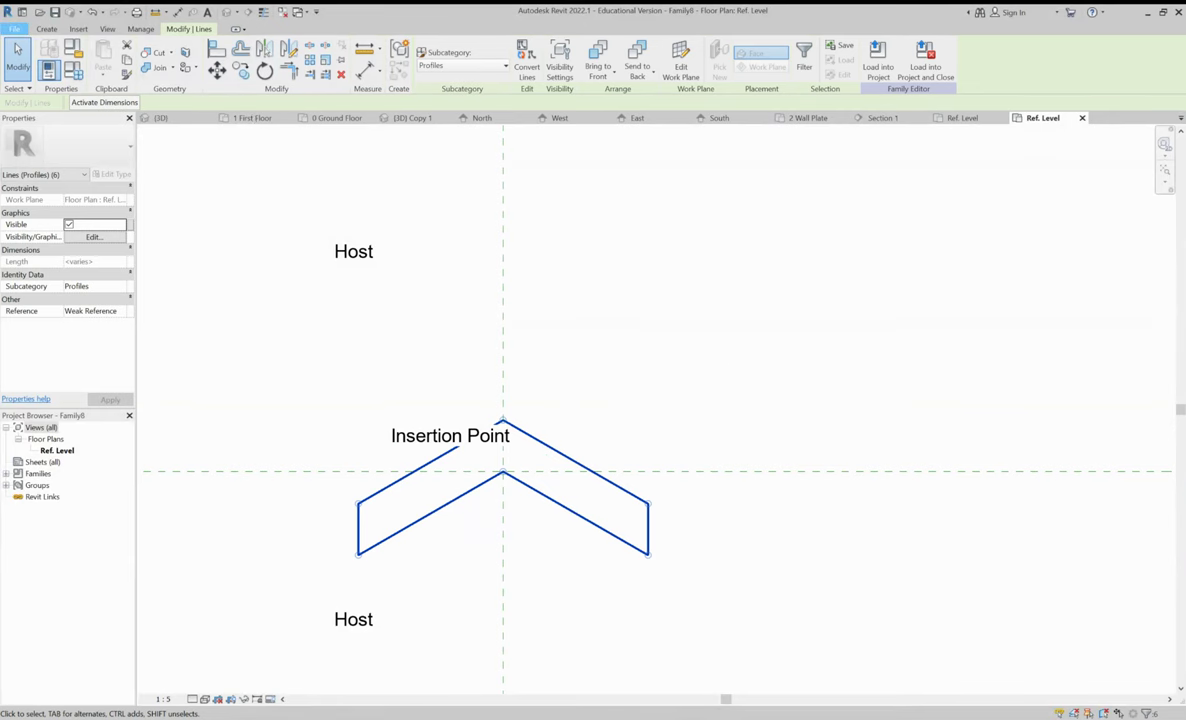
key("ctrl+s")
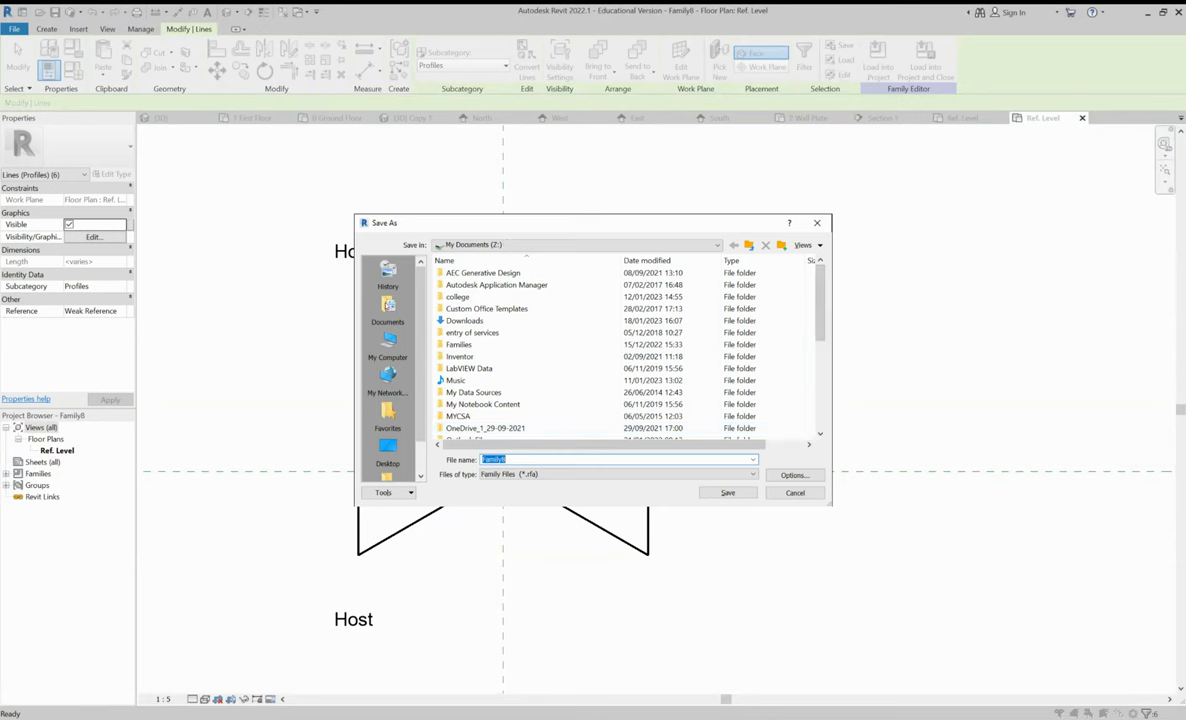
Save the profile family as 'Ridge tile 2.rfa'
type("Ridge tile 2")
key("Return")
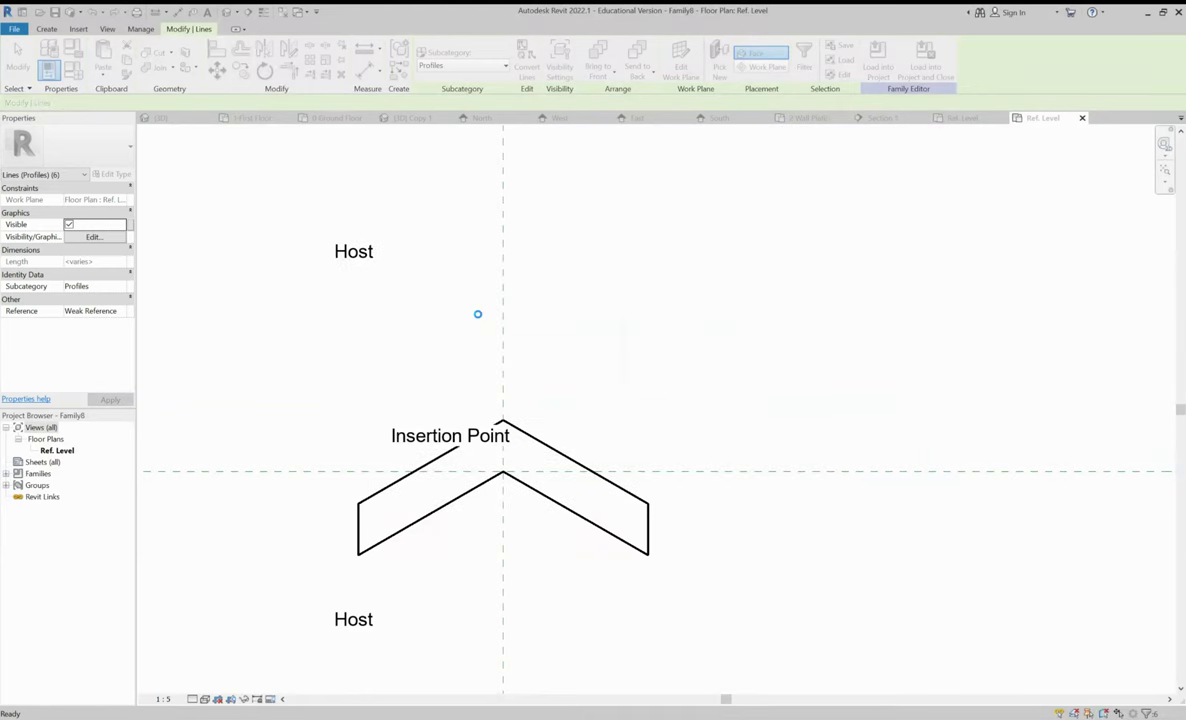
left_click(479, 318)
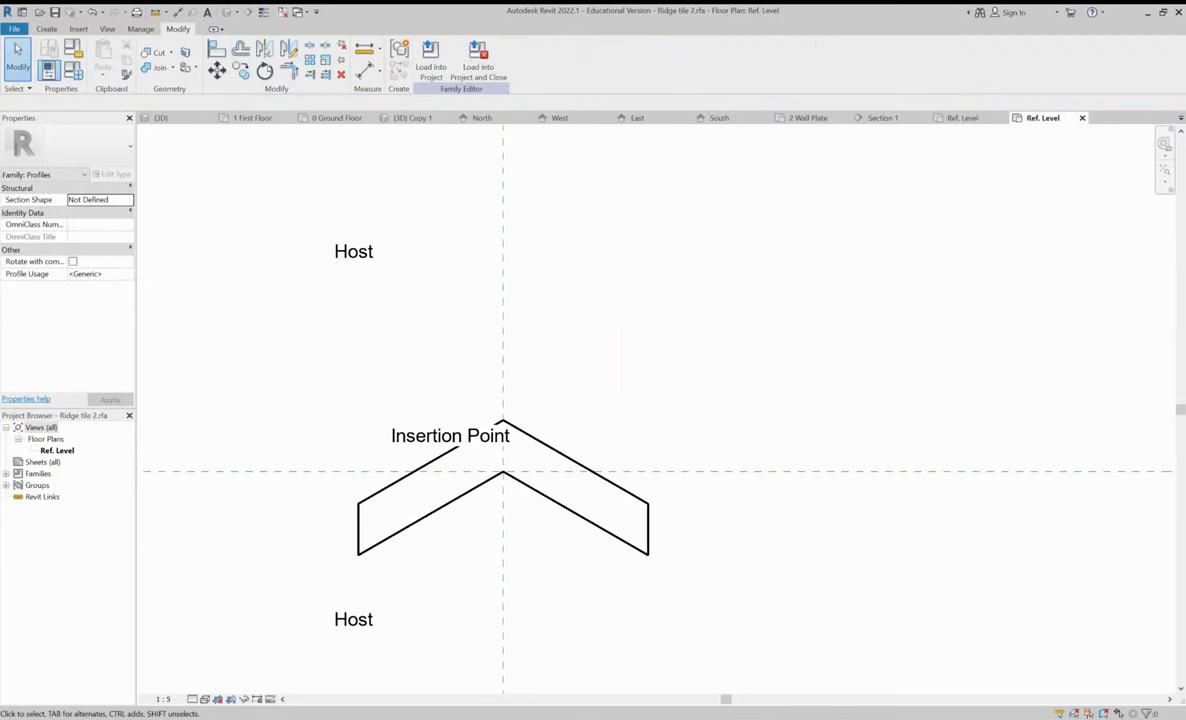
Load Ridge tile 2 into Thursday morning.rvt and switch to the house's 3D view
left_click(431, 55)
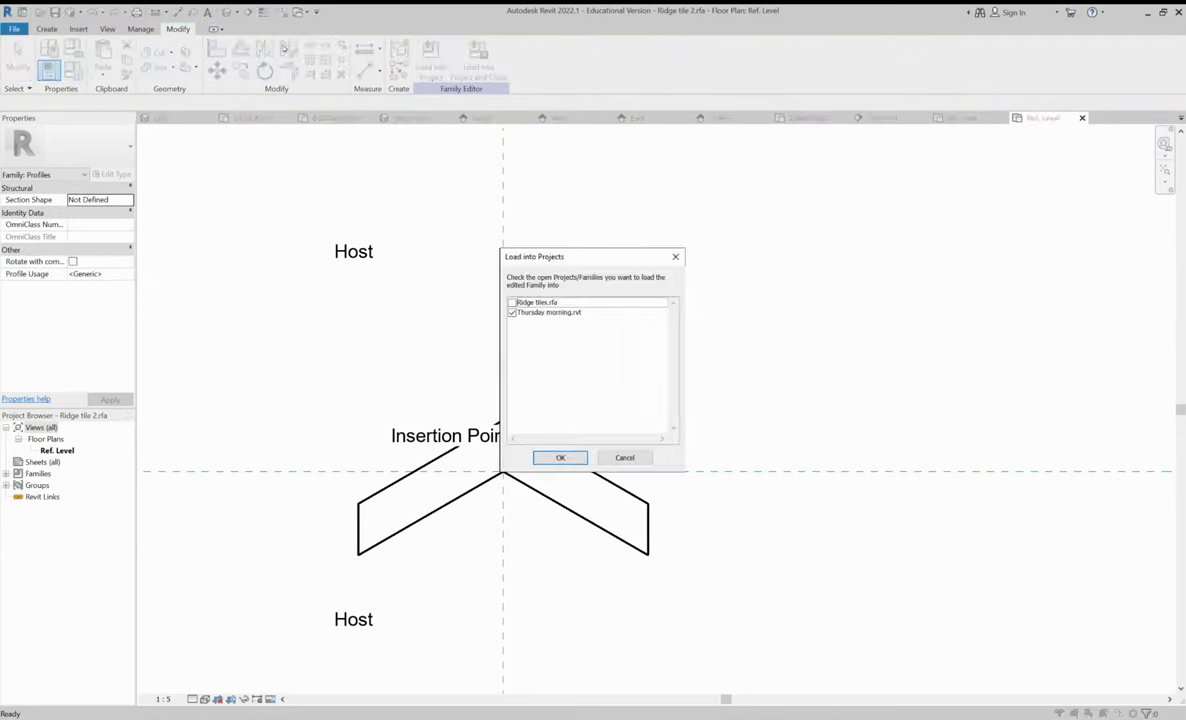
key("Return")
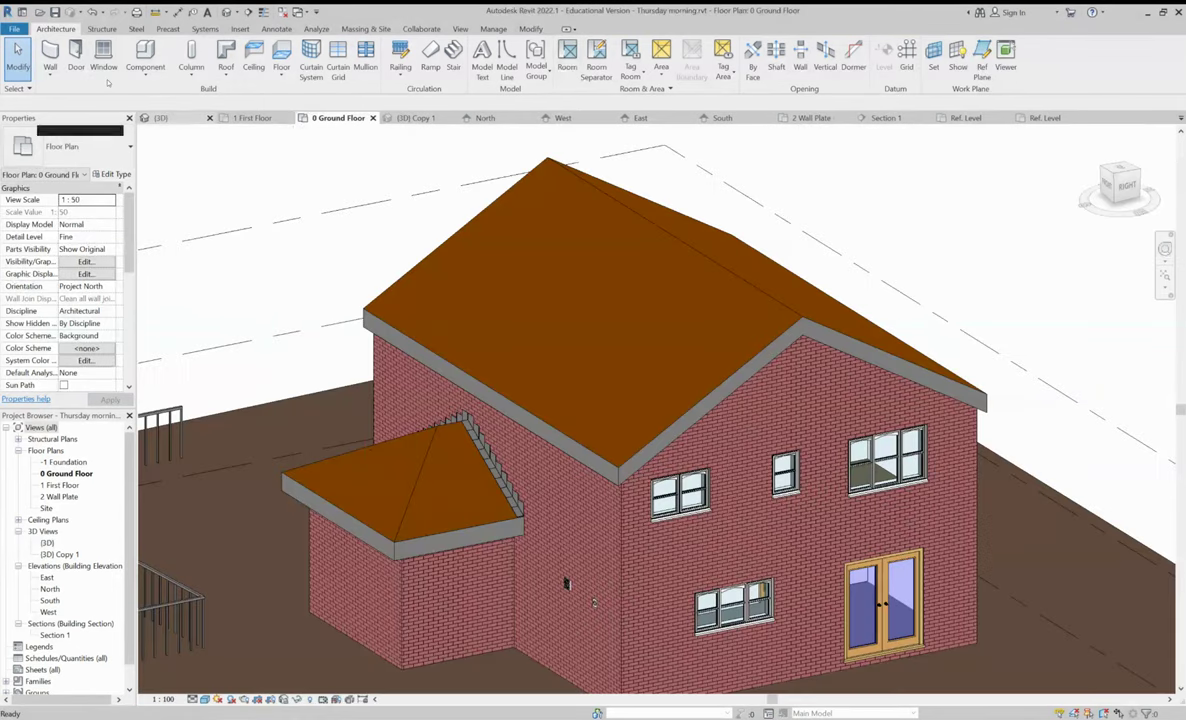
left_click(160, 117)
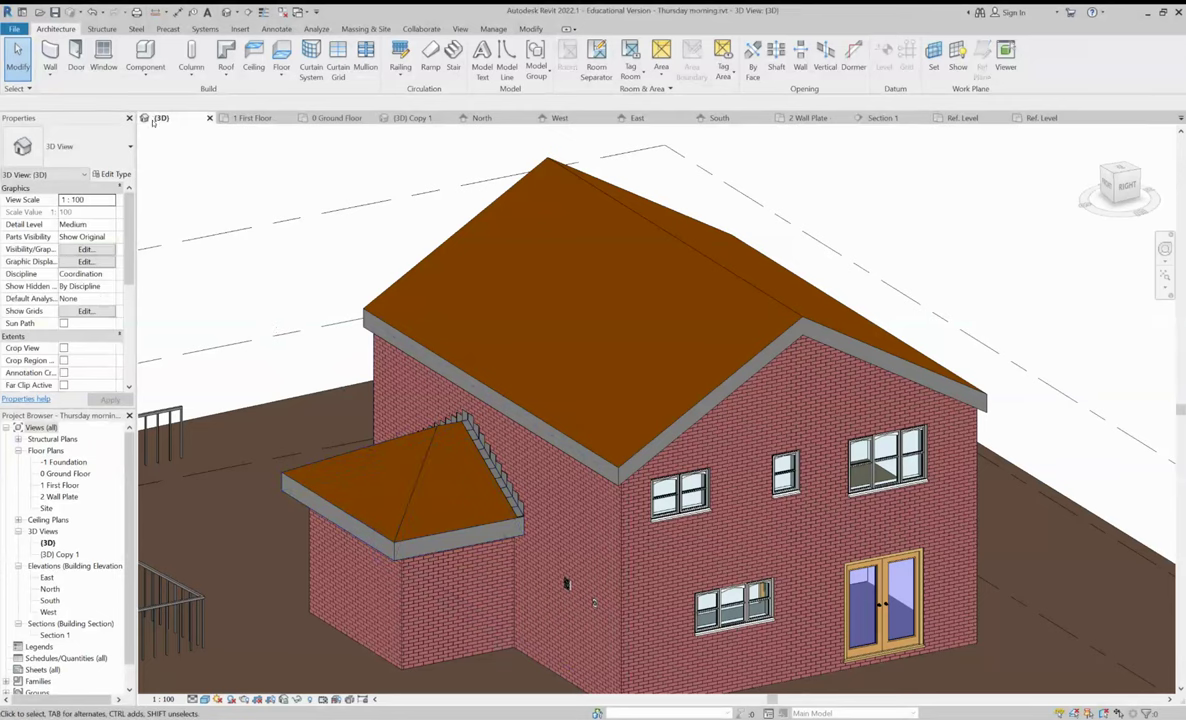
Duplicate the fascia type as 'Ridge' and set its profile to Ridge tile 2
left_click(226, 74)
left_click(193, 197)
left_click(111, 174)
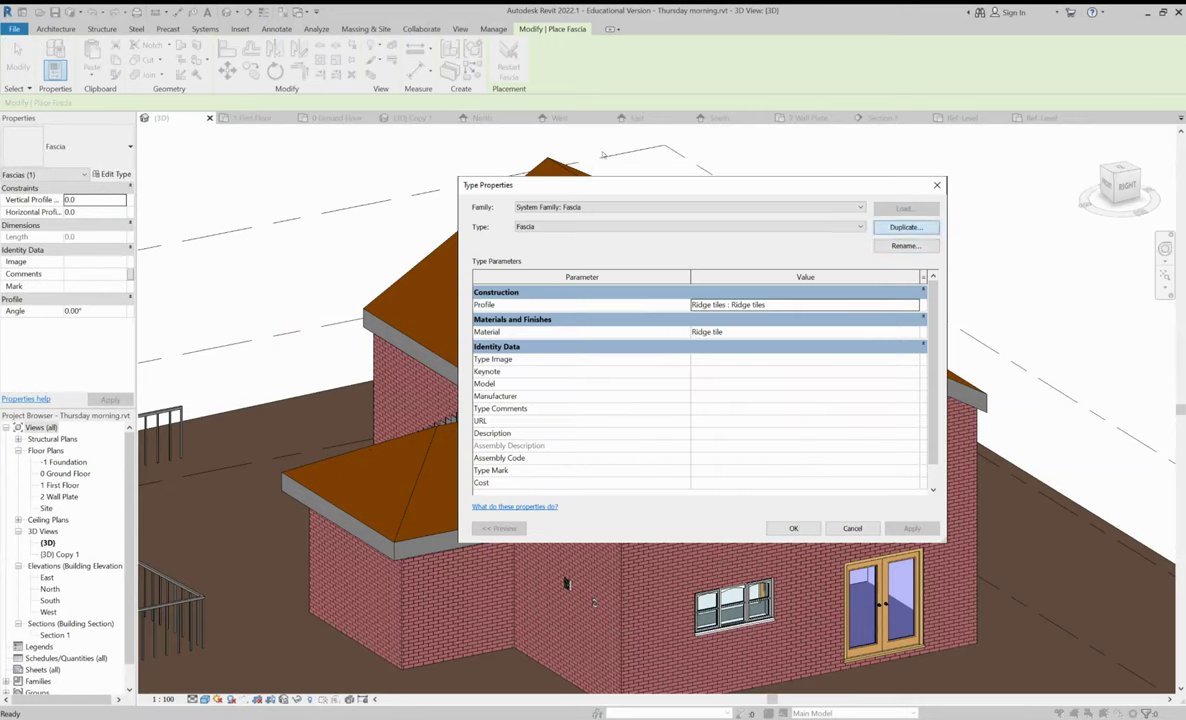
left_click(905, 227)
type("Ridge")
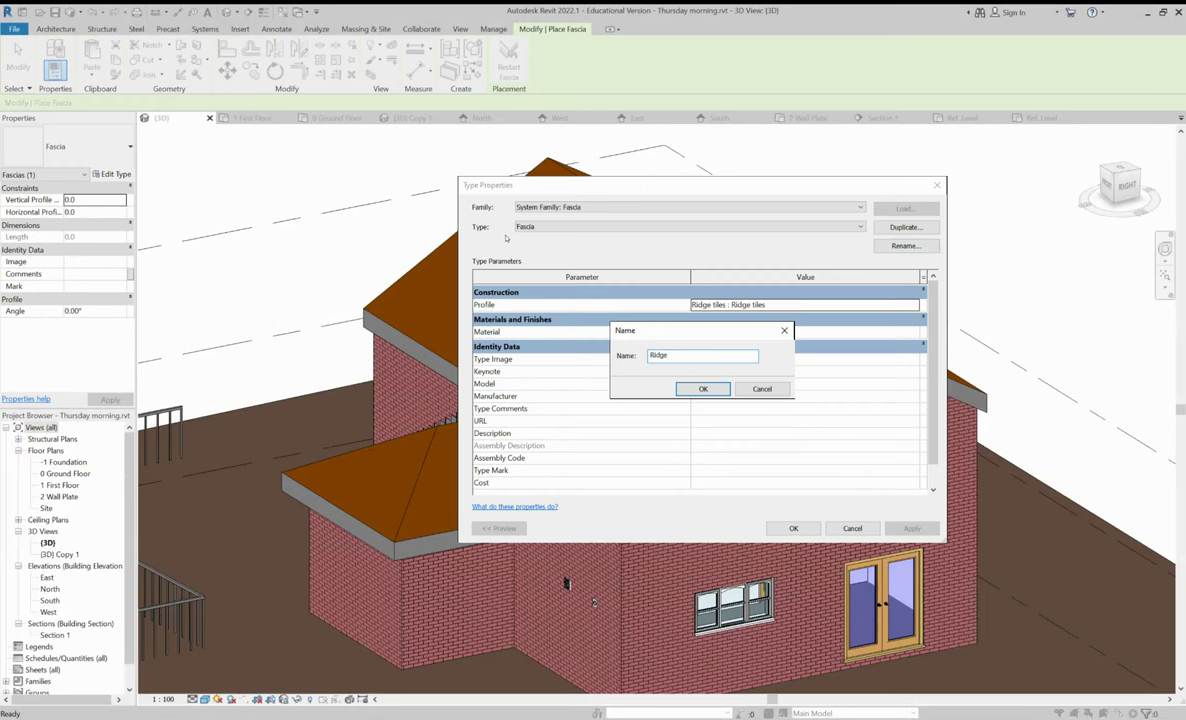
key("Return")
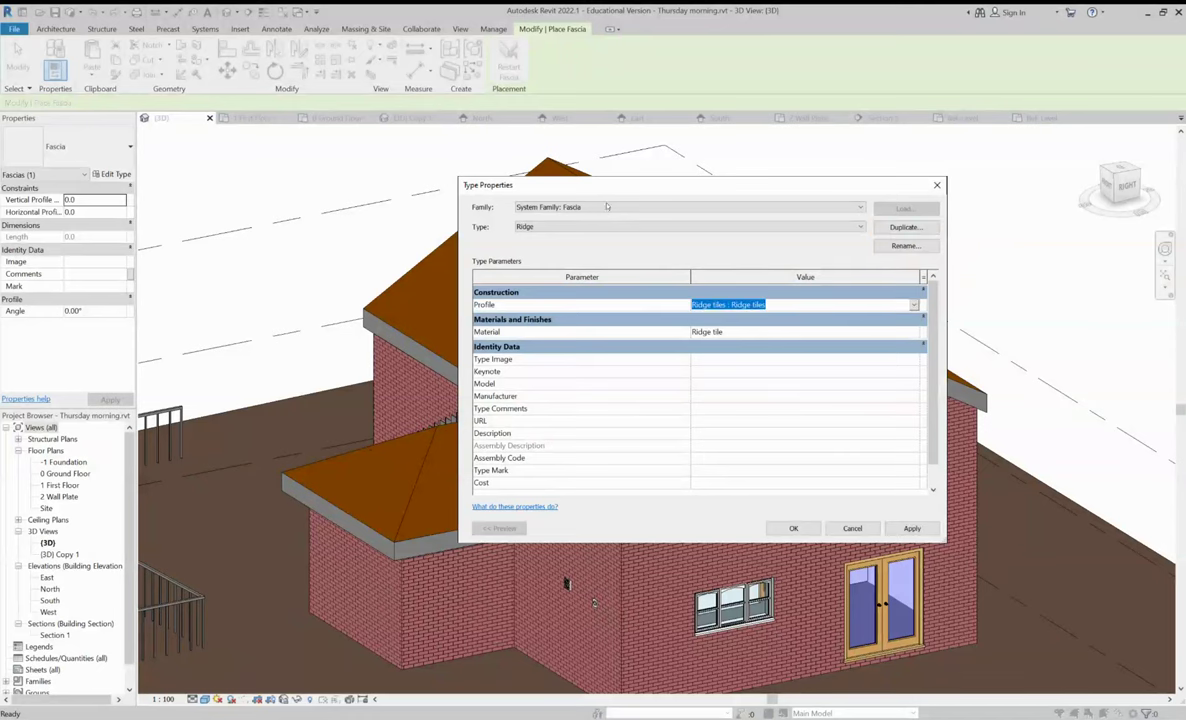
key("Down")
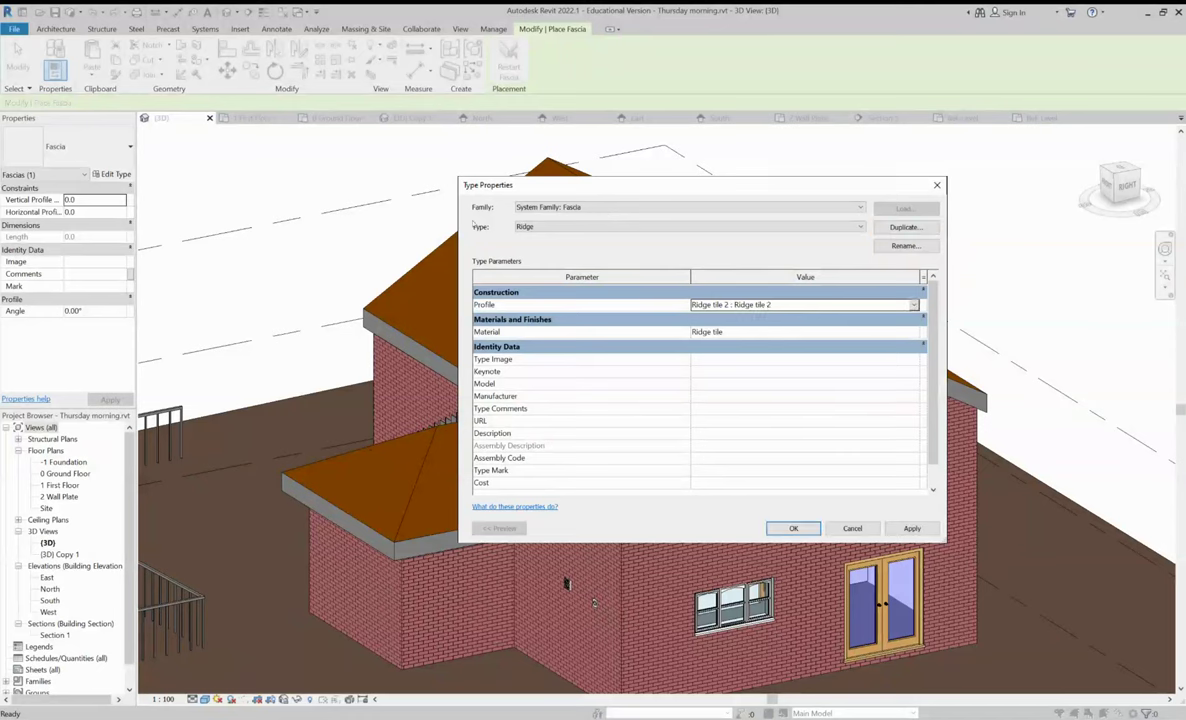
Check the Ridge tile material's appearance and graphics, then keep it for the fascia
left_click(915, 331)
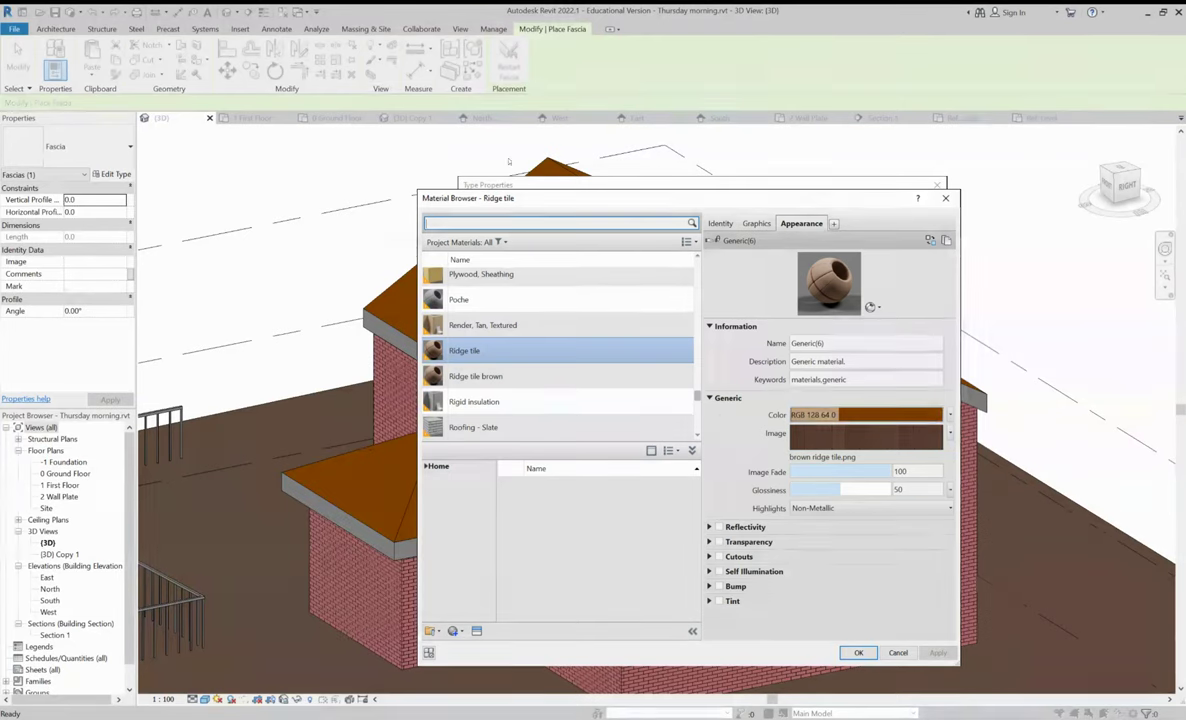
left_click(757, 223)
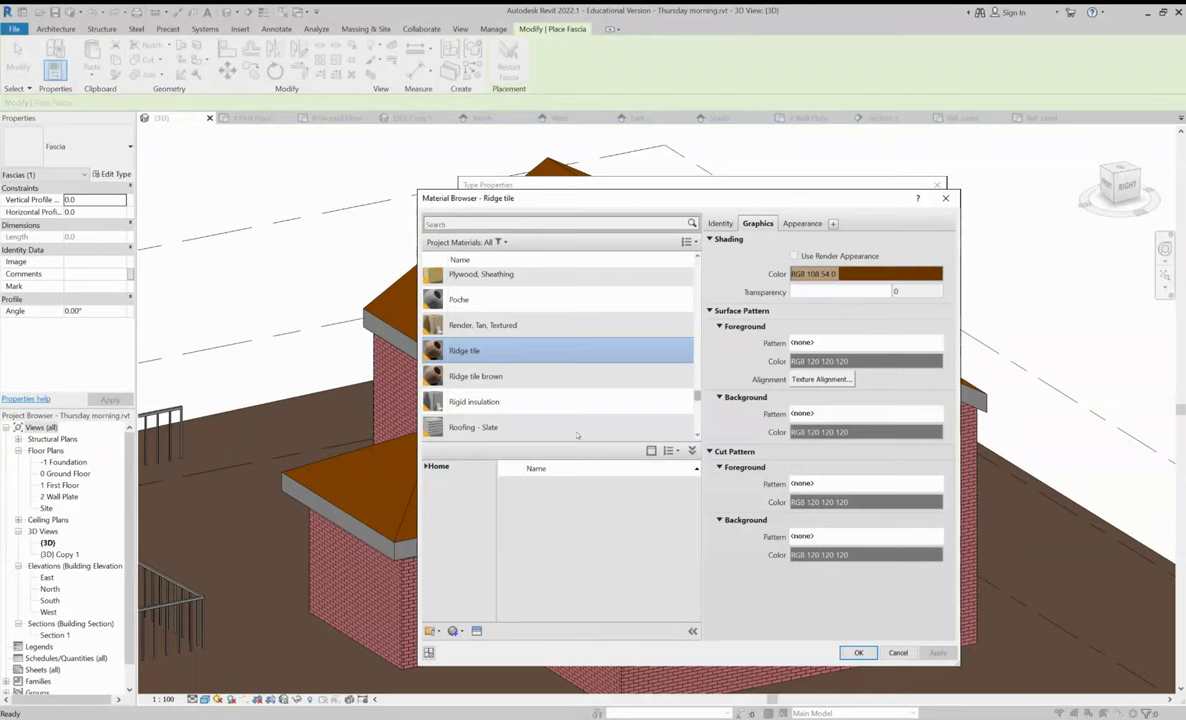
key("Return")
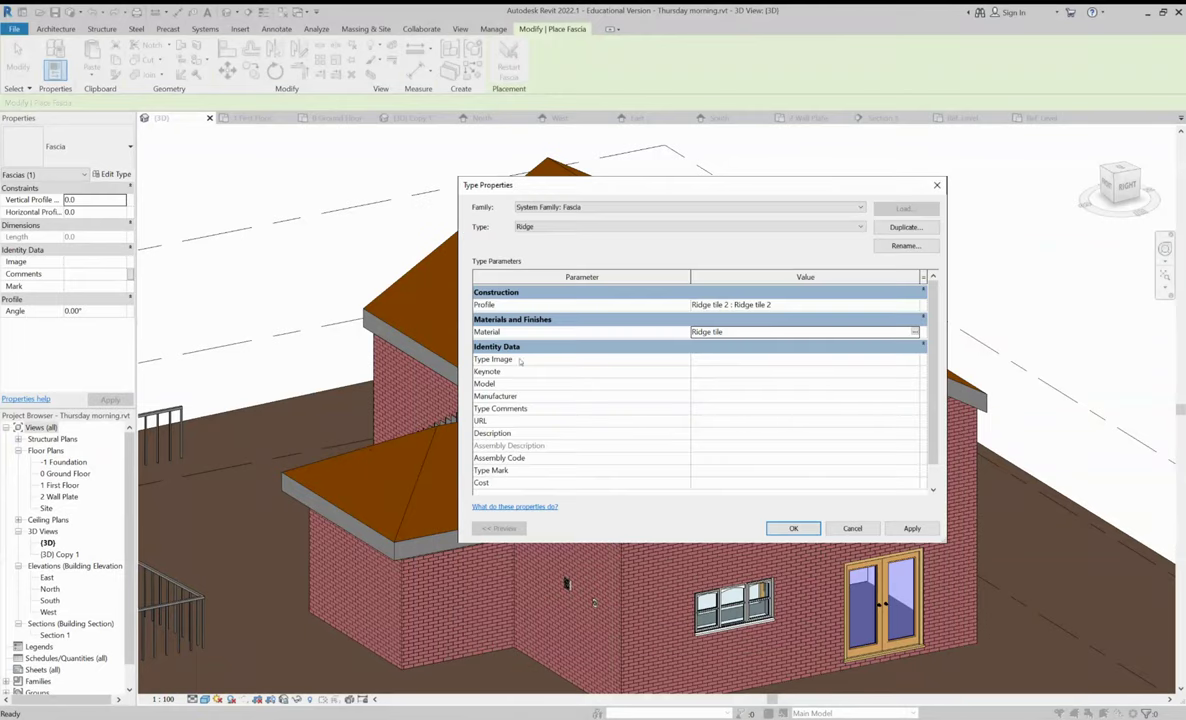
Place Ridge fascia along the main roof ridge and at the small hip roof's apex
key("Return")
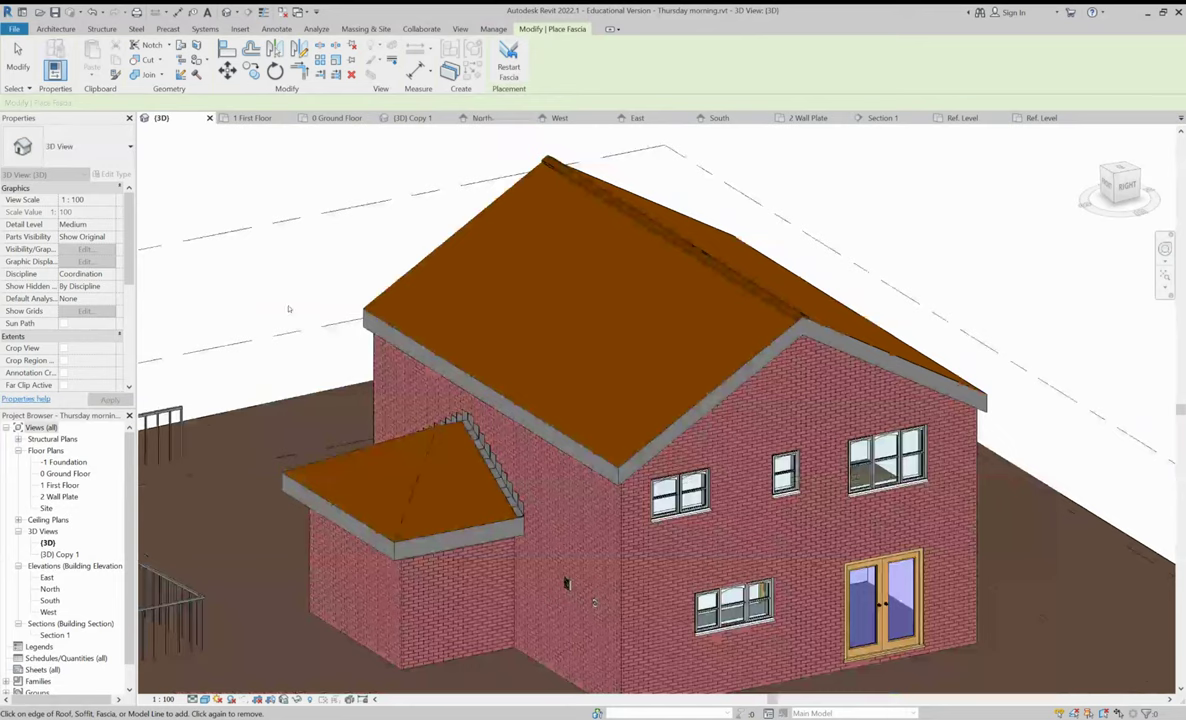
key("Escape")
key("Escape")
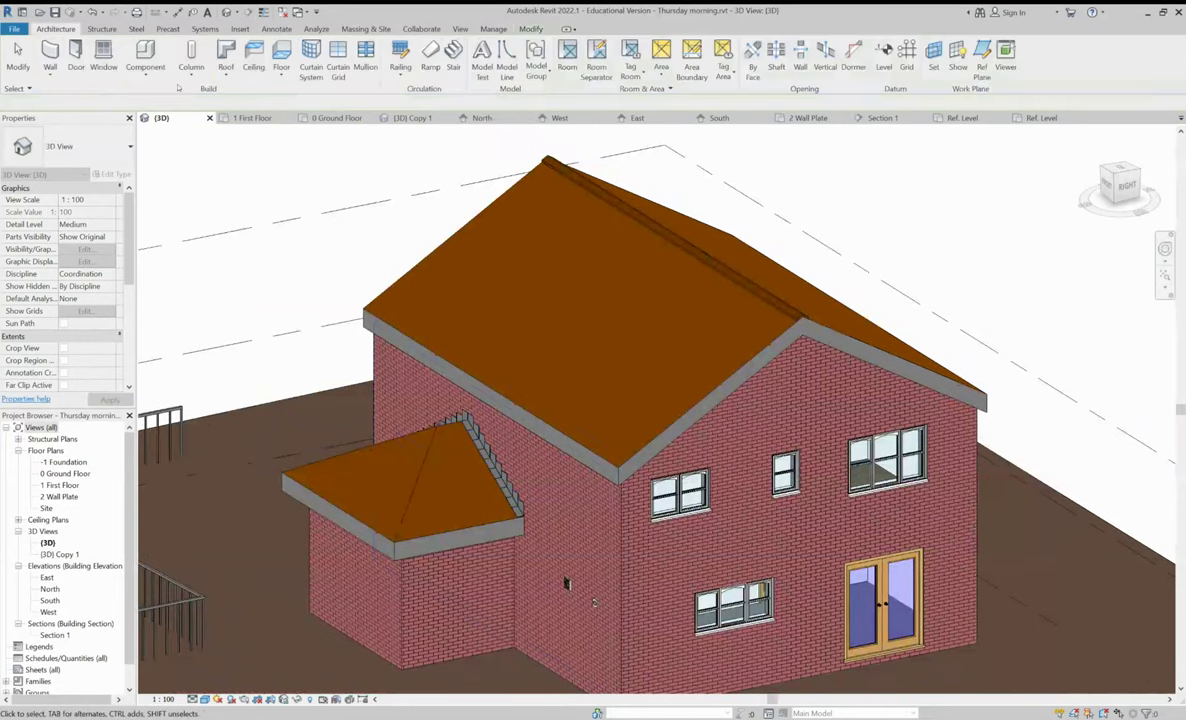
left_click(226, 72)
left_click(175, 184)
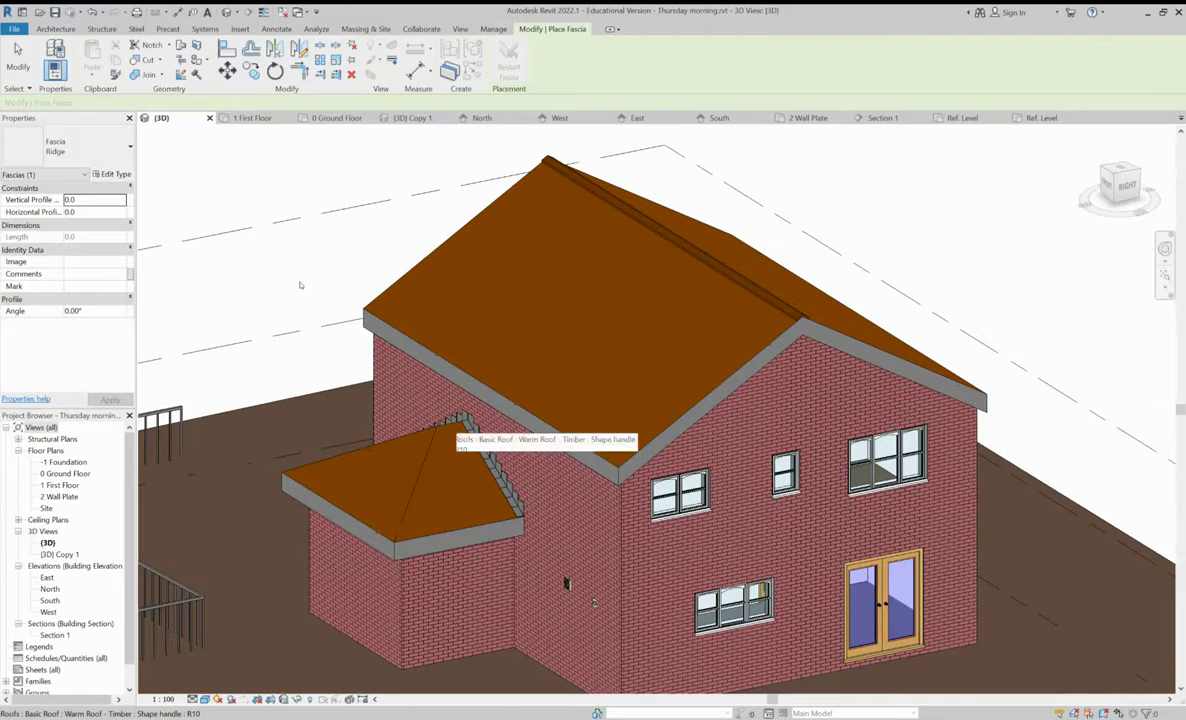
left_click(455, 425)
scroll(237, 285, "up", 2)
scroll(237, 285, "up", 2)
scroll(237, 285, "up", 1)
scroll(237, 285, "down", 2)
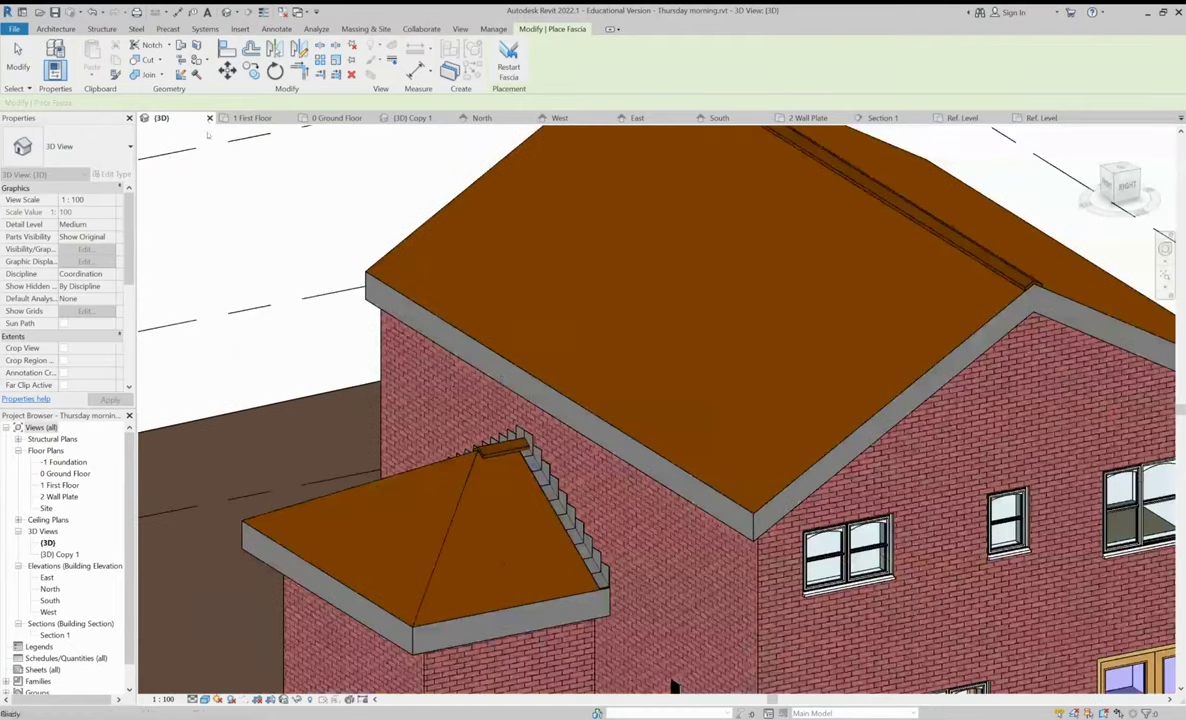
Run Ridge tile fascia down the small front roof's hip edges, then select that fascia
key("Escape")
left_click(226, 70)
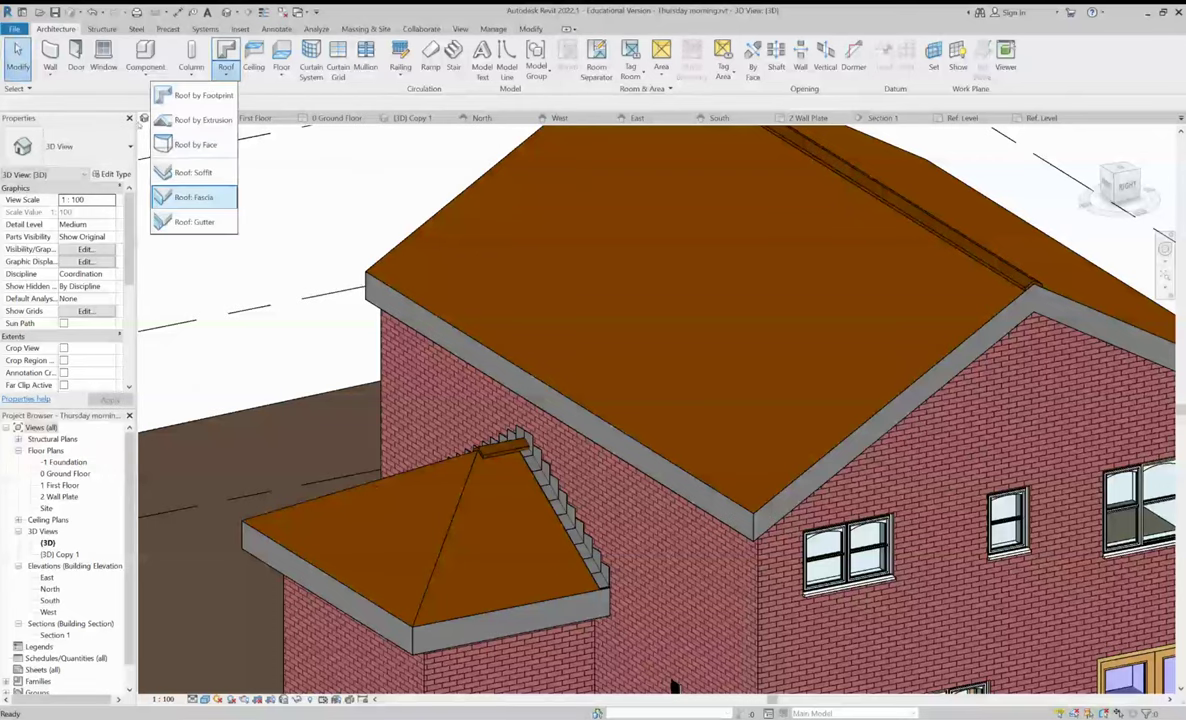
left_click(193, 197)
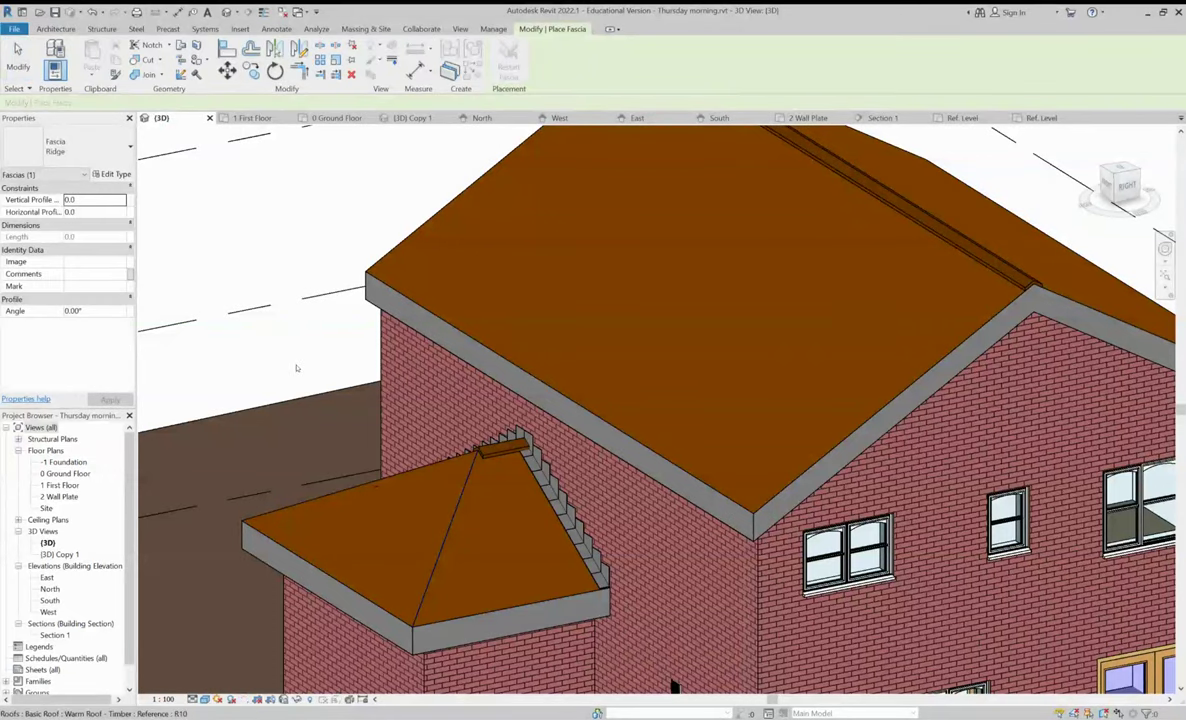
middle_click_drag(296, 368, 350, 347, "shift")
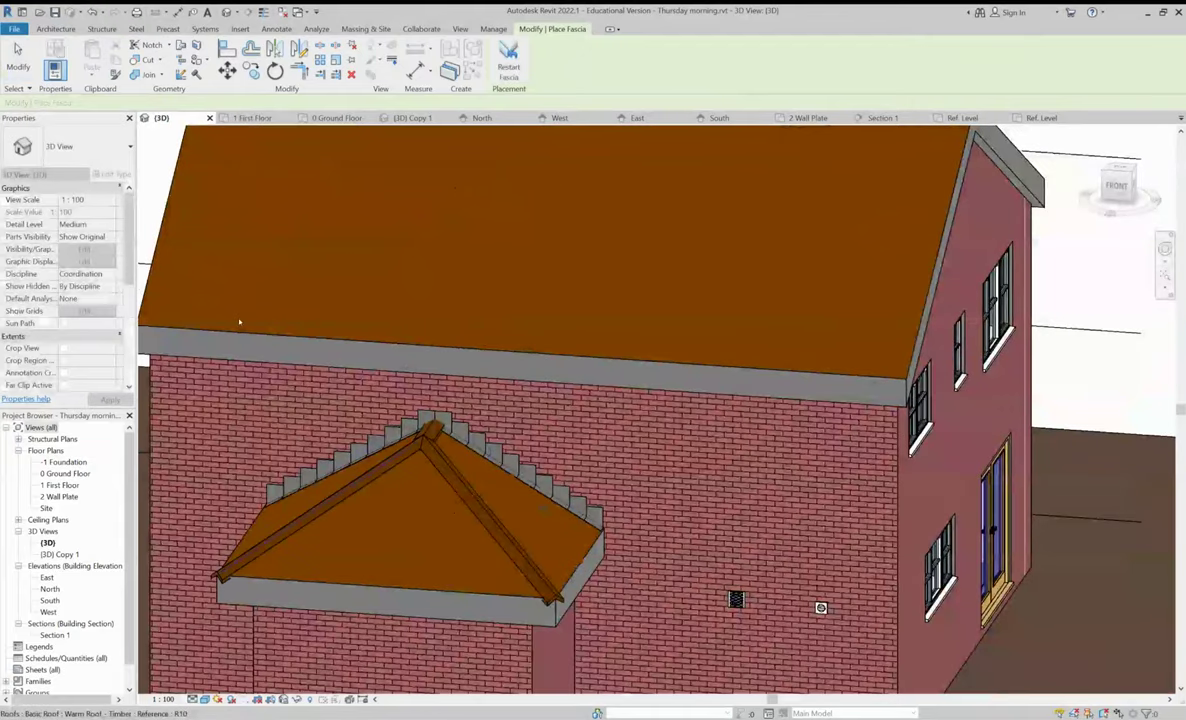
middle_click_drag(285, 383, 303, 408, "shift")
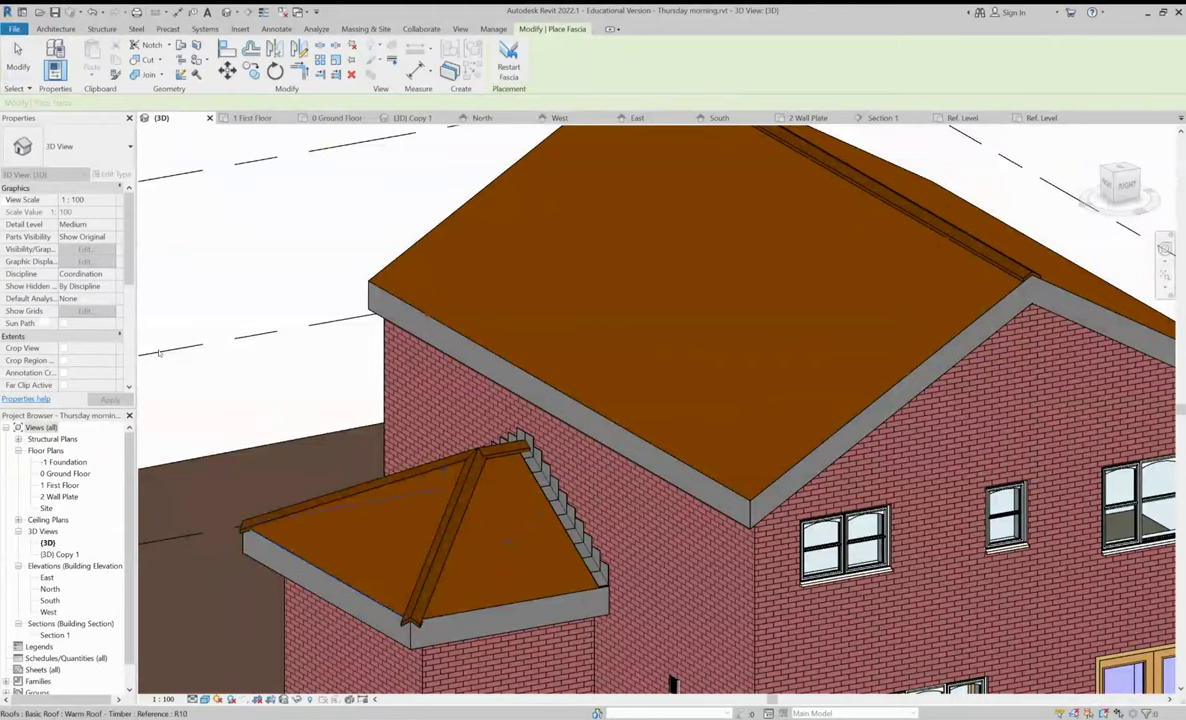
middle_click_drag(339, 389, 321, 390, "shift")
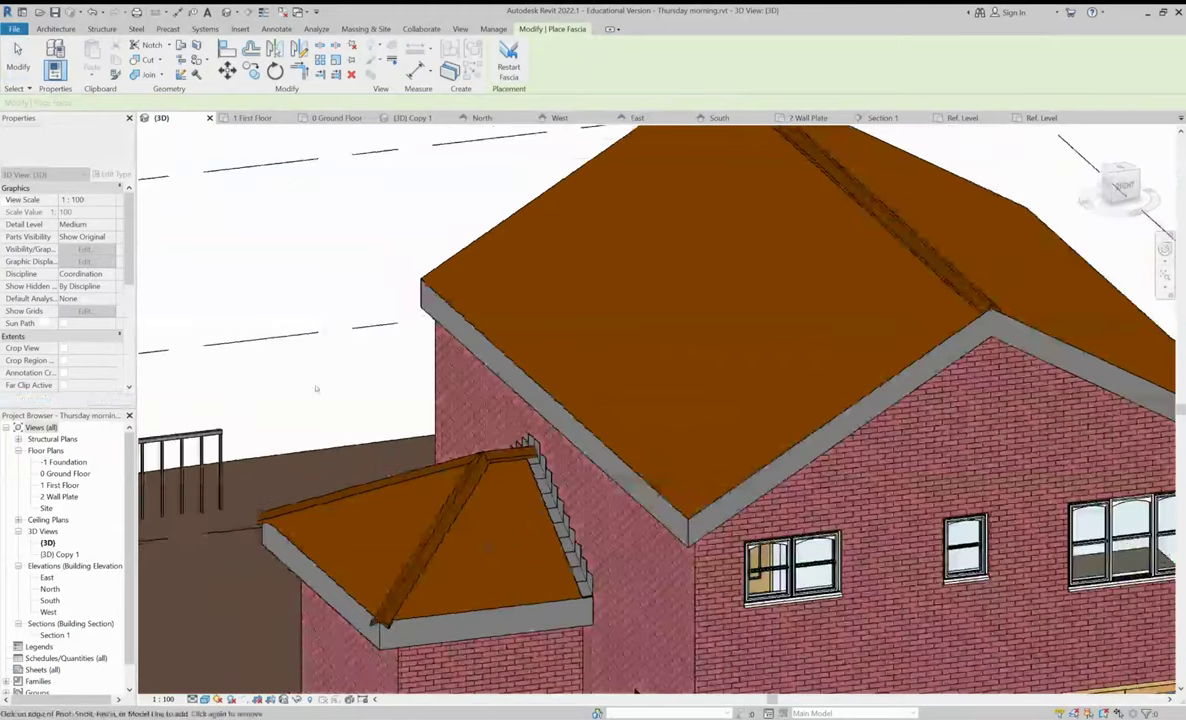
key("Escape")
left_click(300, 343)
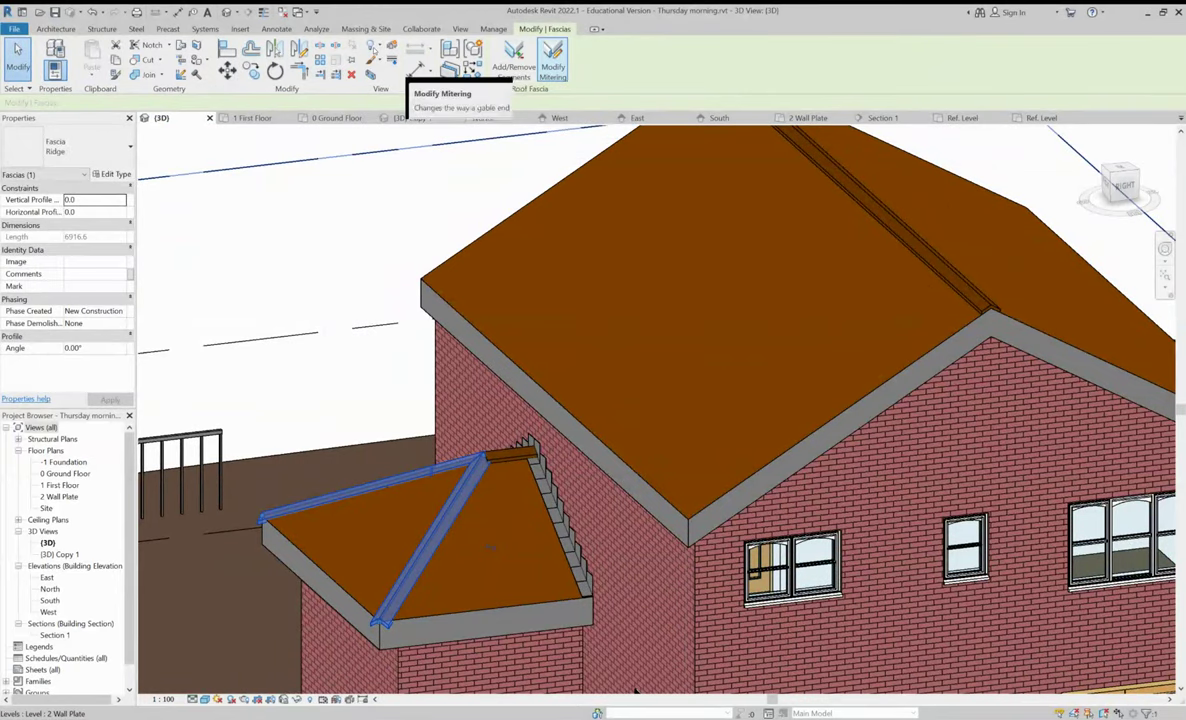
Switch the small roof's hip tile end mitering to Vertical and view the tile ends
left_click(552, 60)
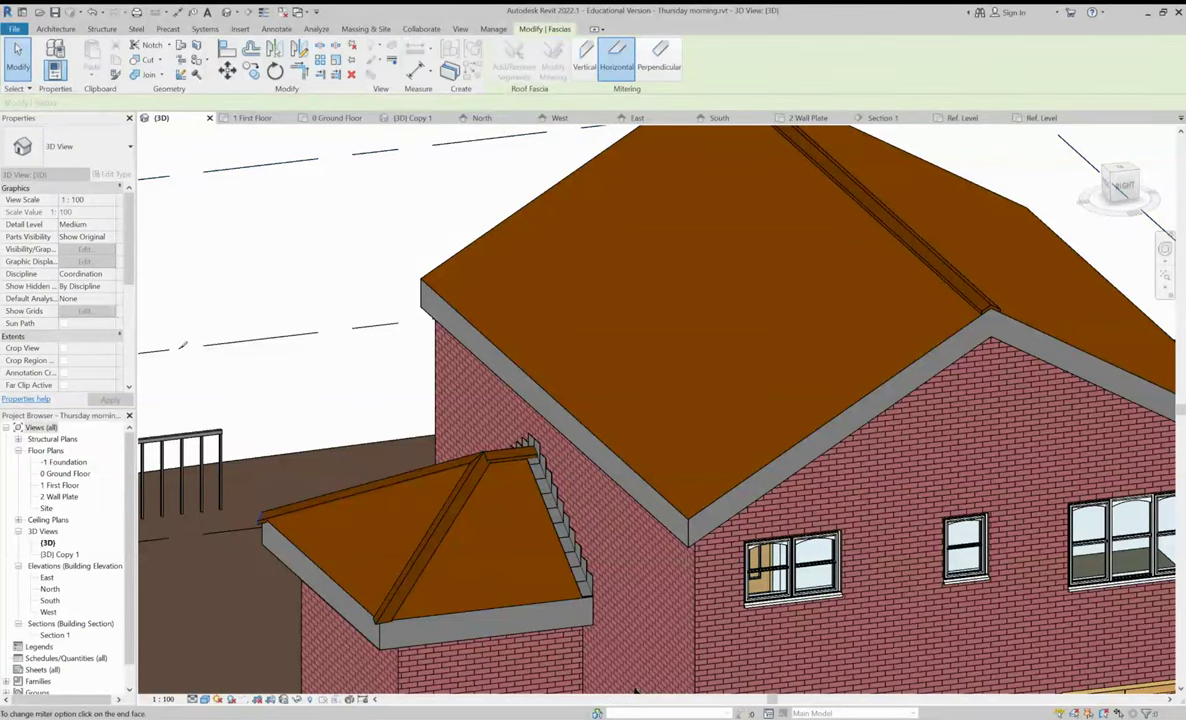
middle_click_drag(195, 357, 215, 575, "shift")
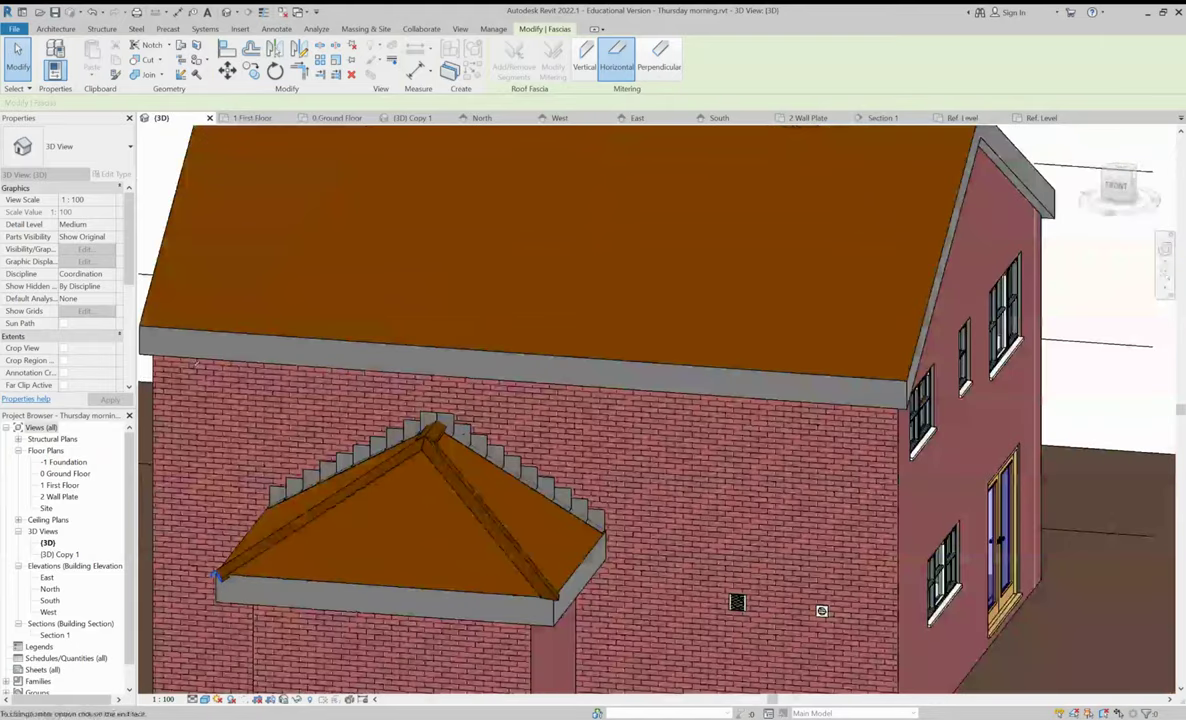
mouse_move(185, 366)
middle_mouse_down("shift")
mouse_move(159, 369)
mouse_move(193, 402)
mouse_move(799, 670)
middle_mouse_up("shift")
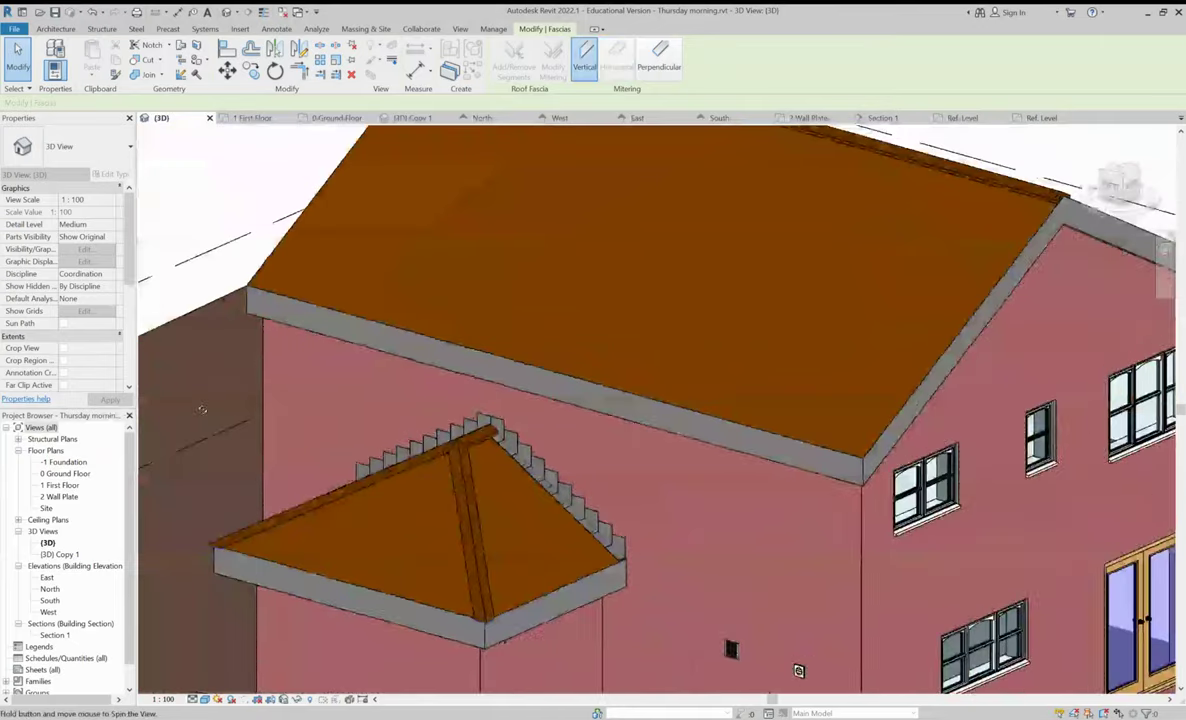
Zoom out to the whole house and exit the fascia mitre editing
scroll(399, 308, "down", 3)
middle_click_drag(399, 308, 305, 327, "shift")
key("Escape")
key("Escape")
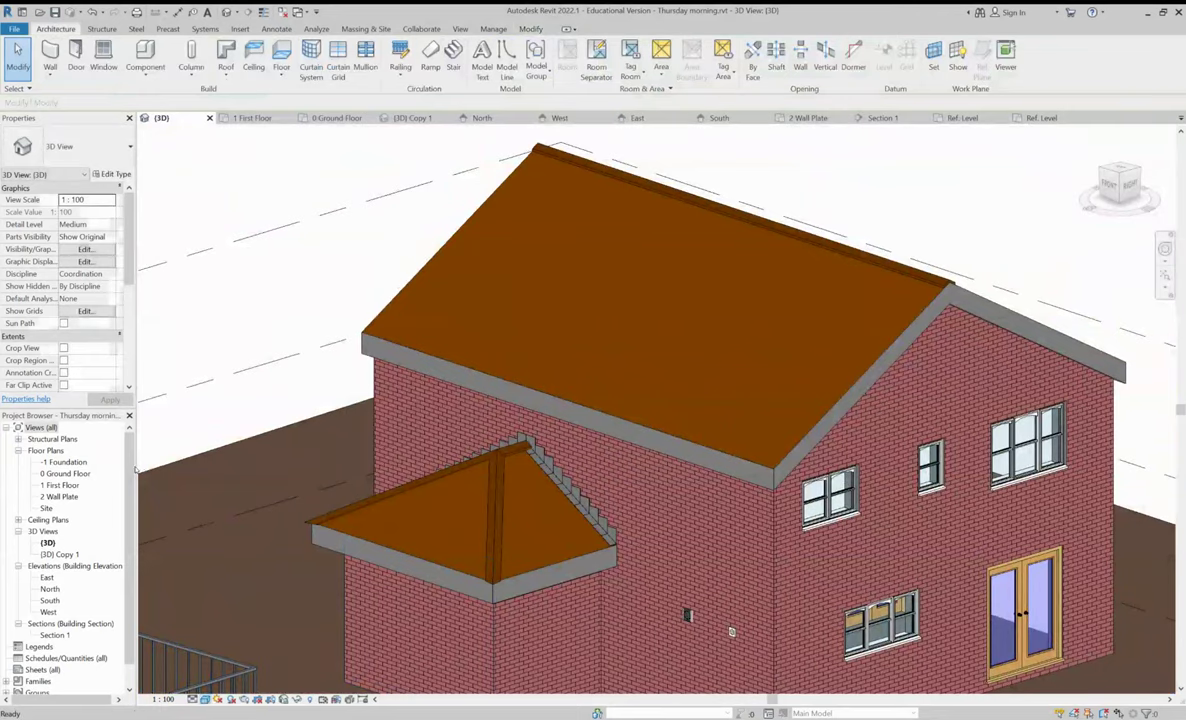